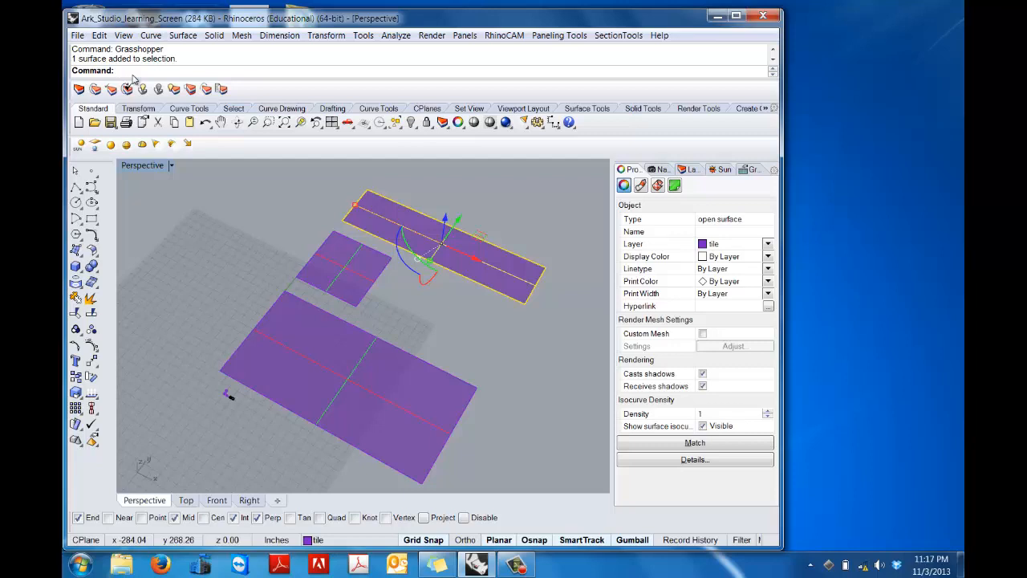
Step: Open Grasshopper with the Ark_Studio_Screen_Box_Morph Patterns definition and look over its two component groups
text(Grasshopper)
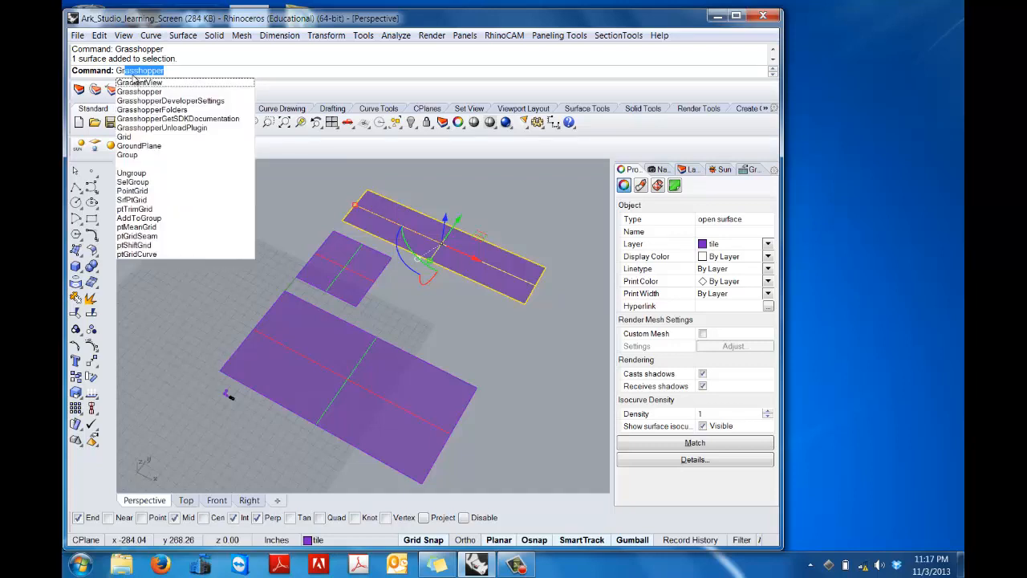
key(Return)
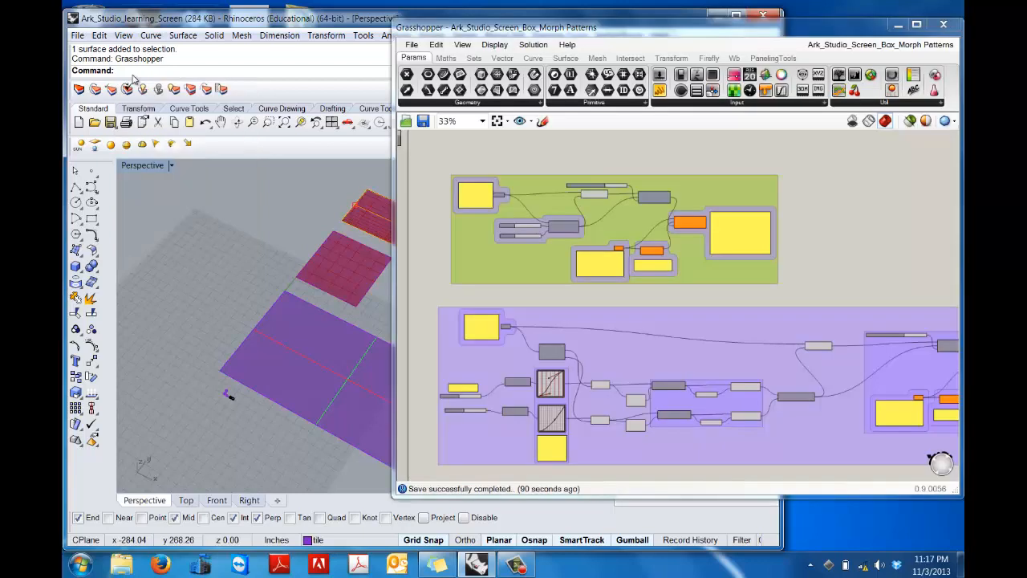
click(417, 45)
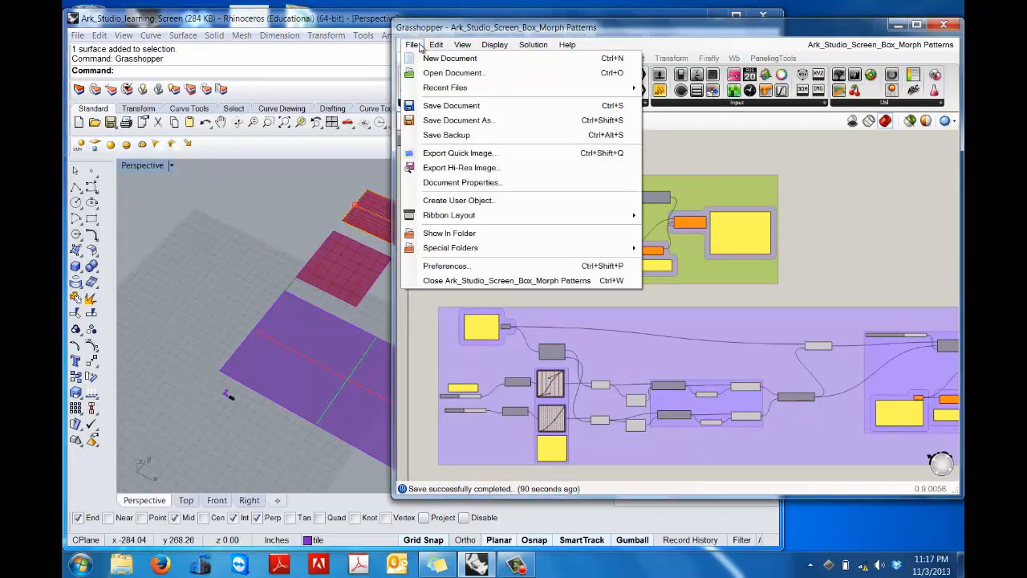
mouse_move(436, 44)
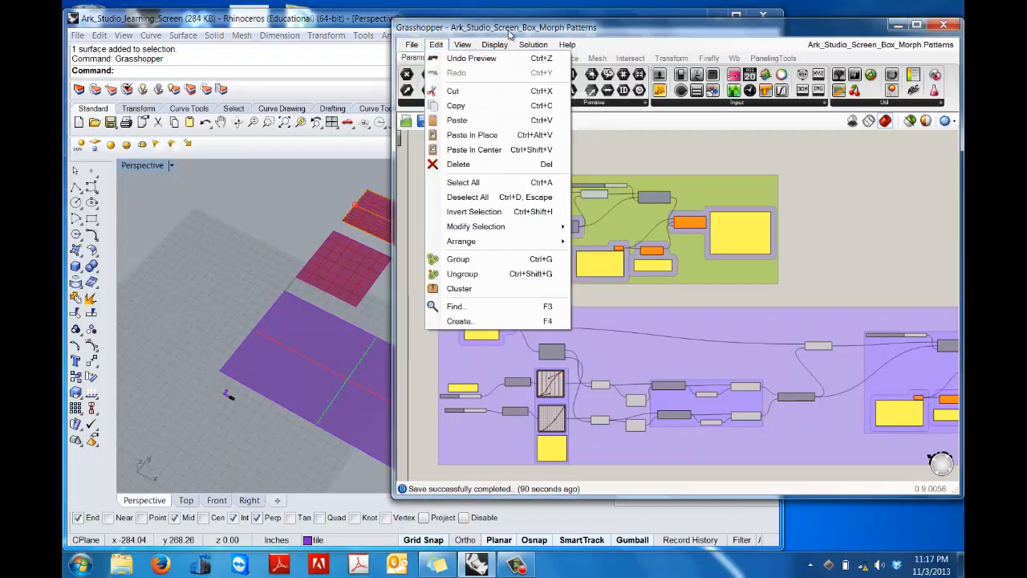
click(804, 170)
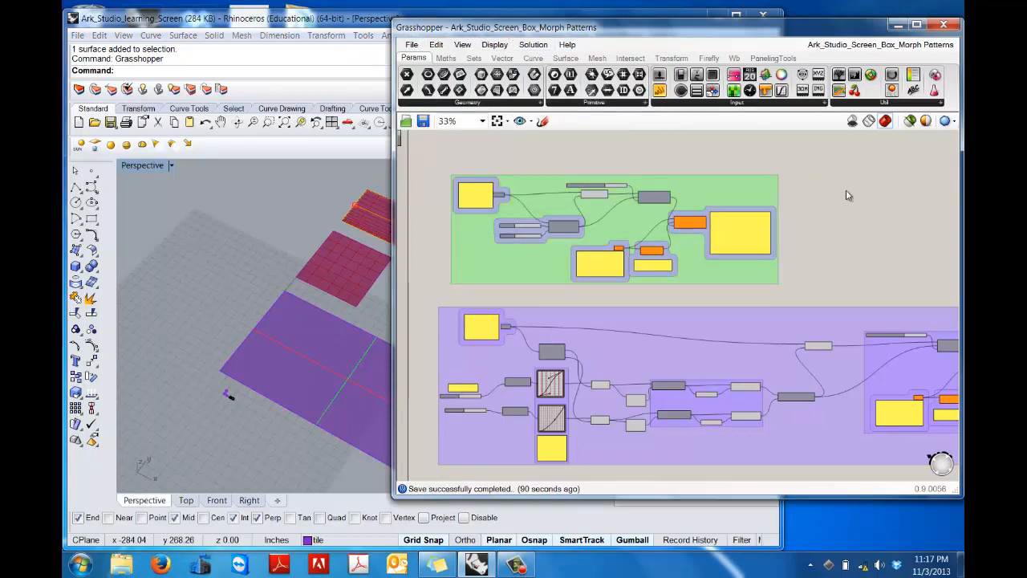
scroll(846, 195, down, 5)
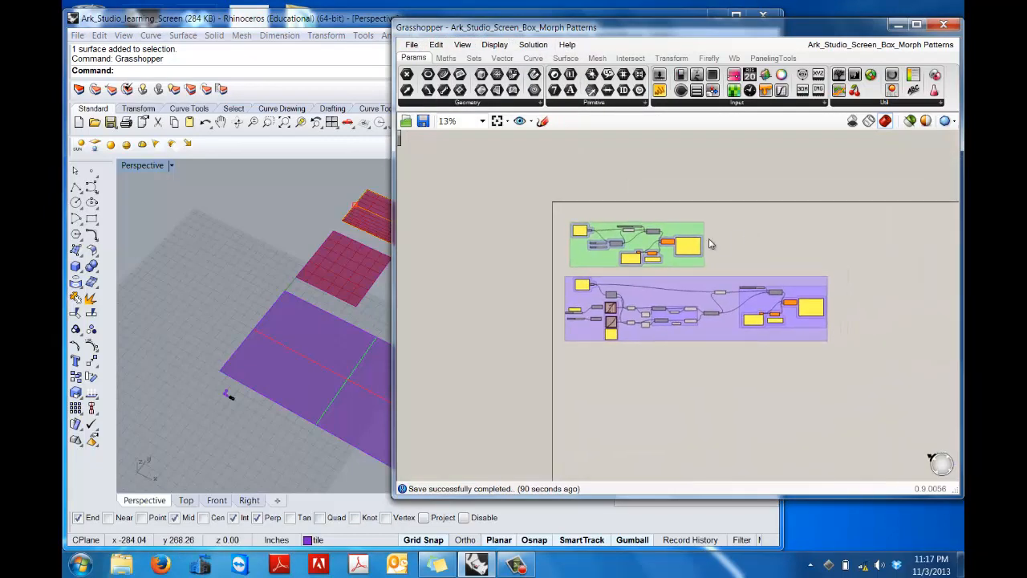
scroll(603, 242, up, 6)
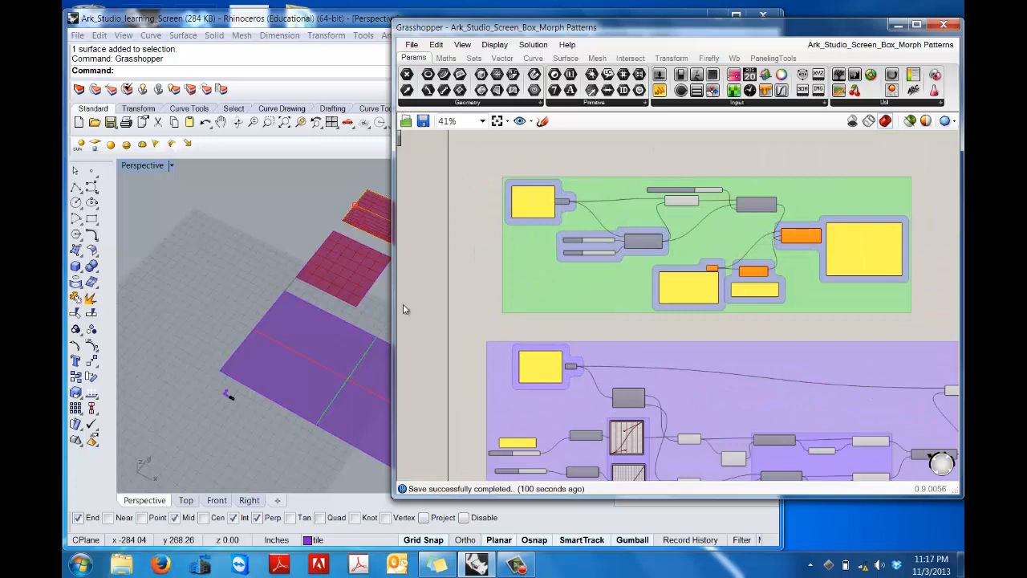
Step: Collapse the Grasshopper window and examine the facade surfaces and small tile objects in the Rhino perspective view, including the plain box
click(273, 254)
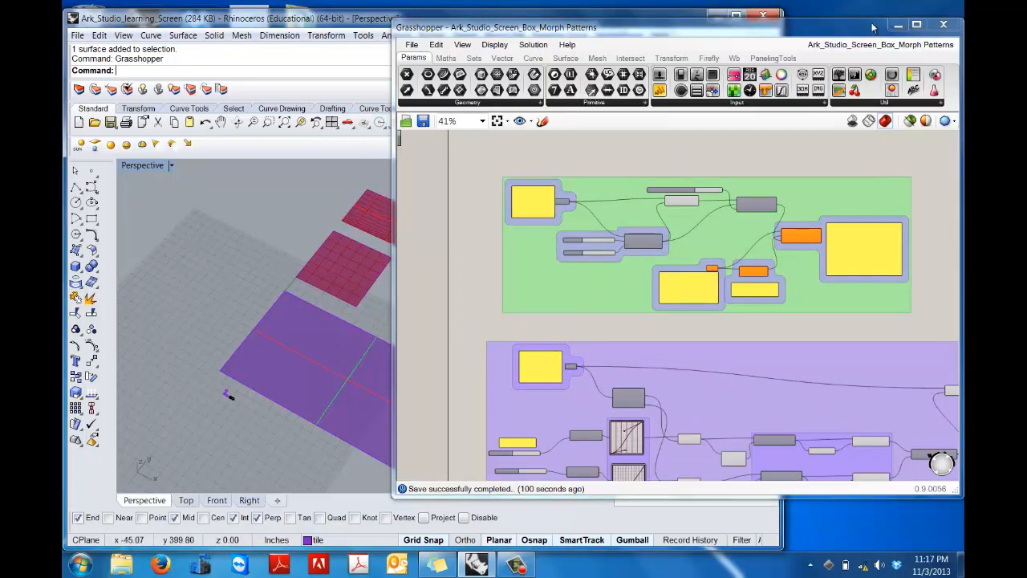
double_click(780, 29)
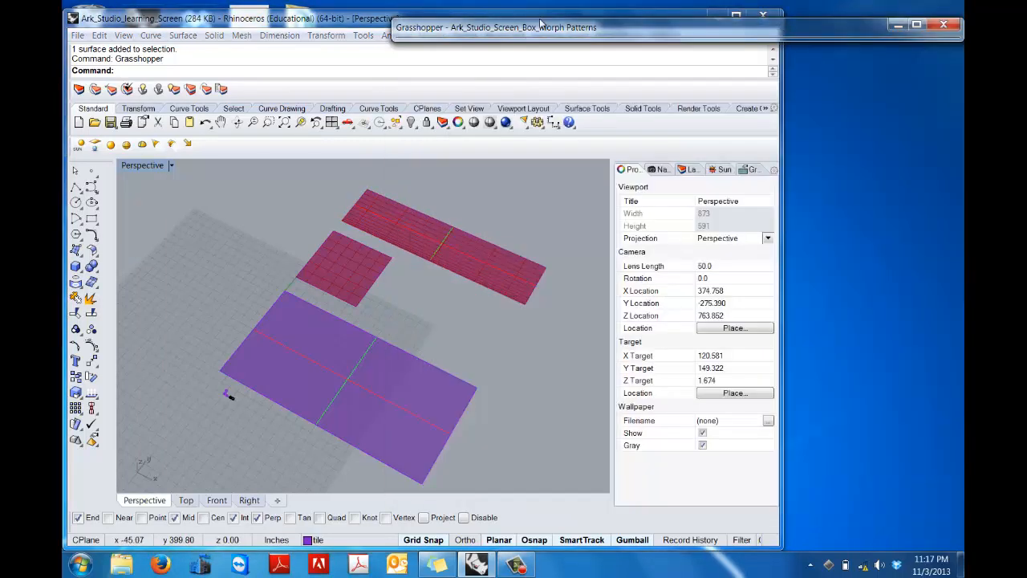
click(395, 277)
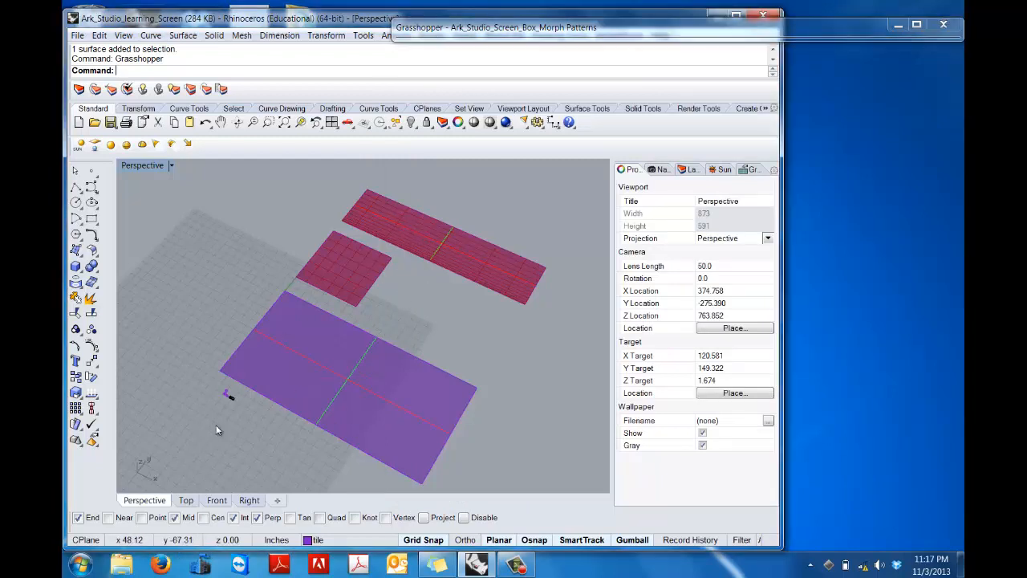
scroll(222, 402, up, 8)
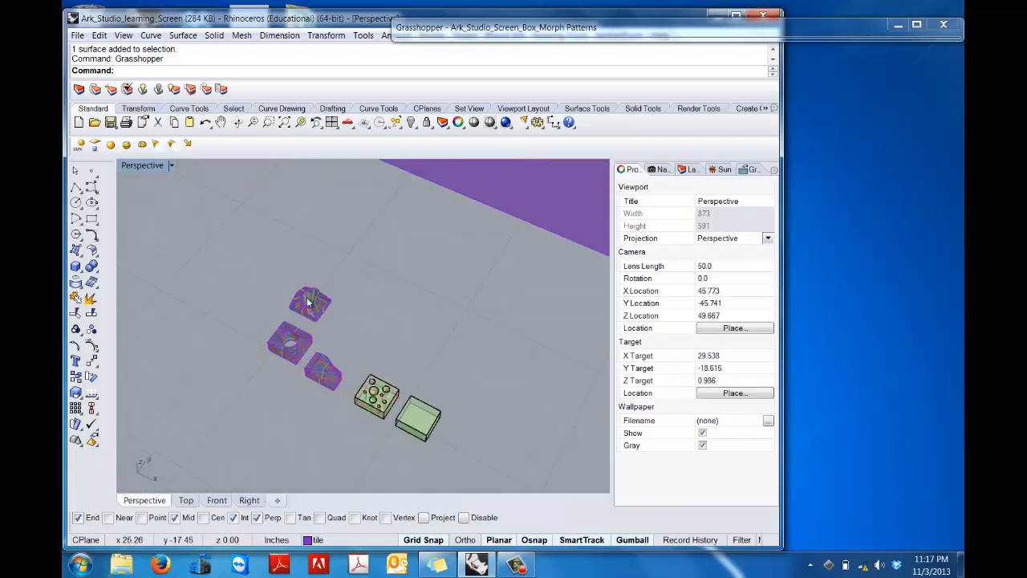
click(420, 411)
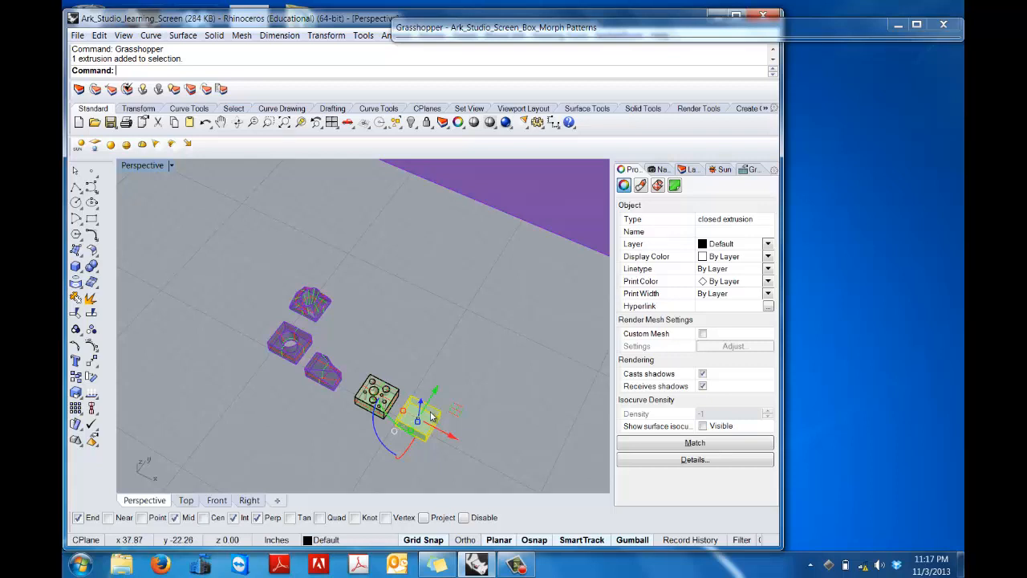
scroll(454, 371, down, 14)
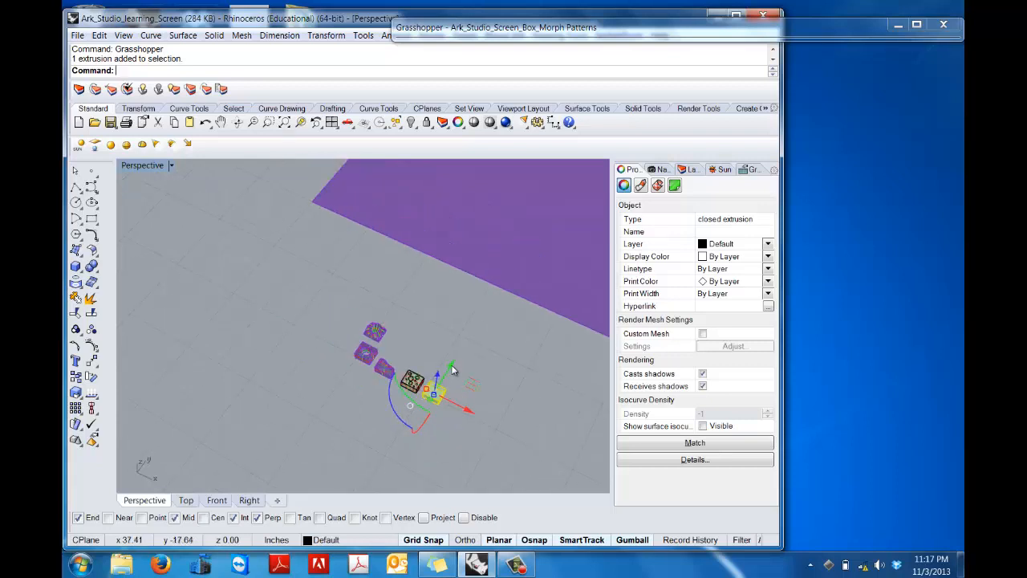
shift+right_drag(502, 306, 280, 342)
scroll(291, 325, up, 2)
scroll(291, 325, up, 1)
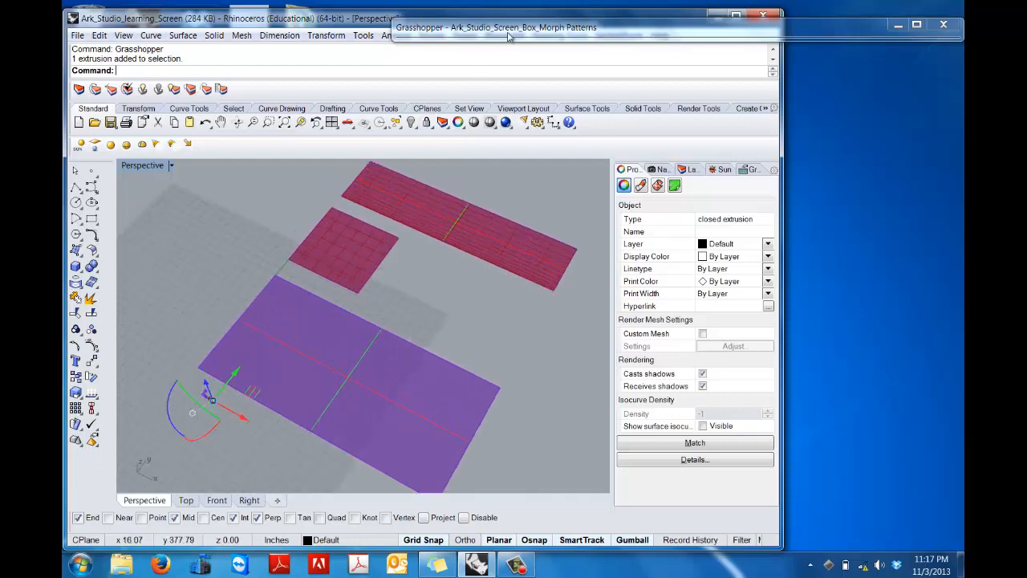
Step: Restore the Grasshopper window and clear the stored values of the Surface parameter in the upper, regular-grid definition
double_click(835, 27)
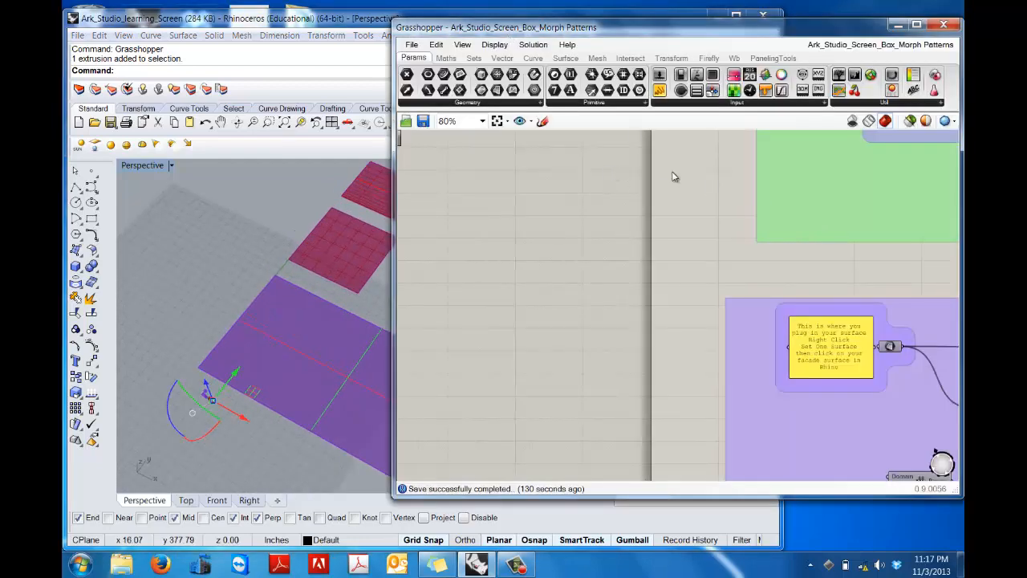
right_drag(672, 173, 406, 346)
right_drag(579, 340, 497, 373)
scroll(567, 345, down, 2)
scroll(855, 282, down, 2)
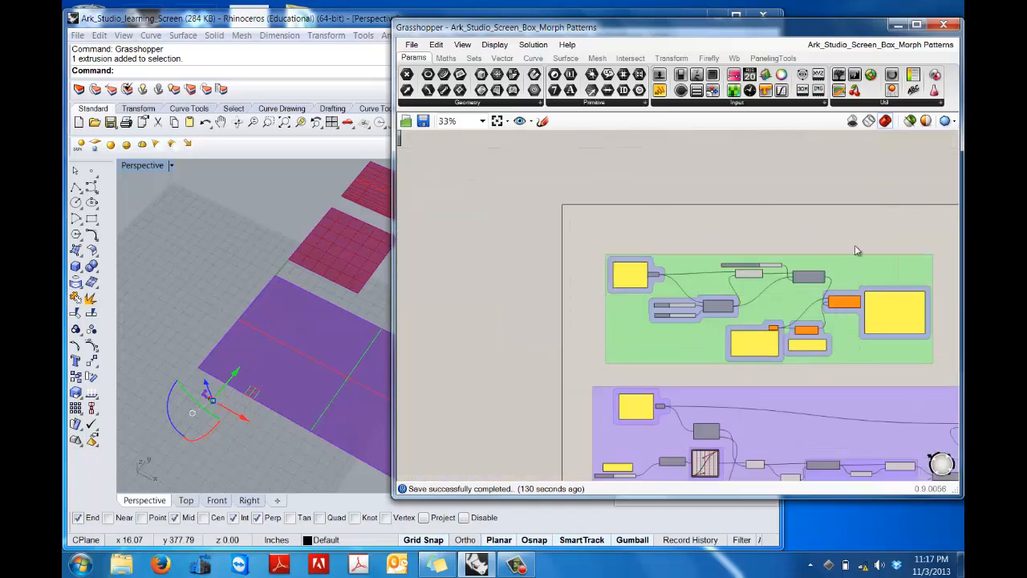
right_drag(853, 252, 800, 220)
scroll(752, 249, up, 3)
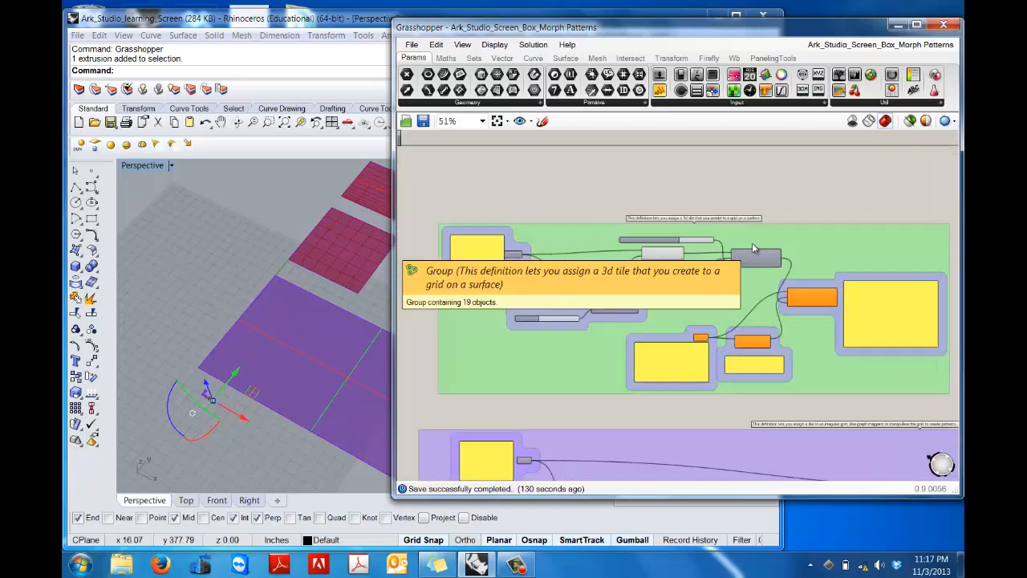
right_drag(504, 209, 700, 224)
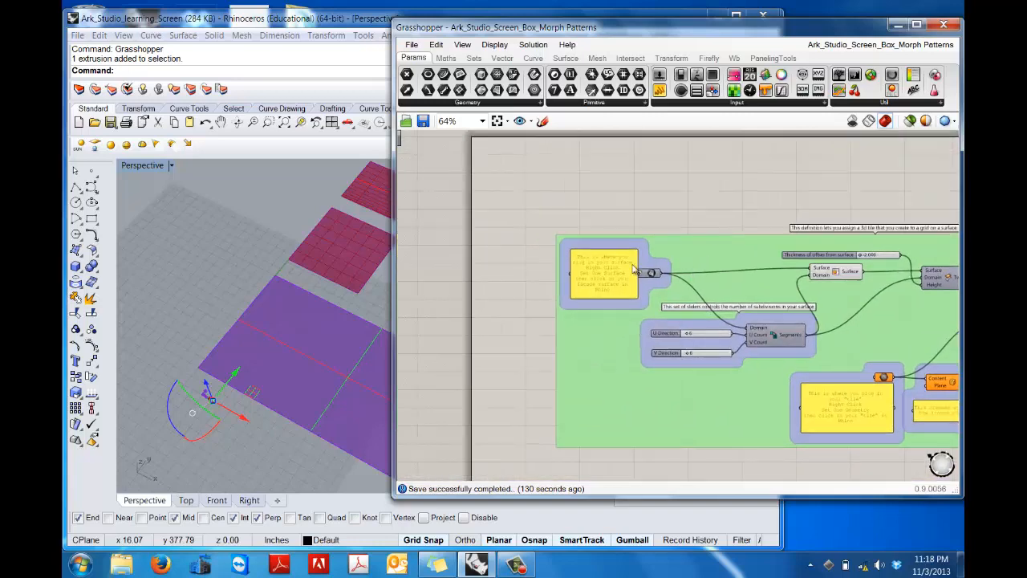
scroll(642, 273, up, 3)
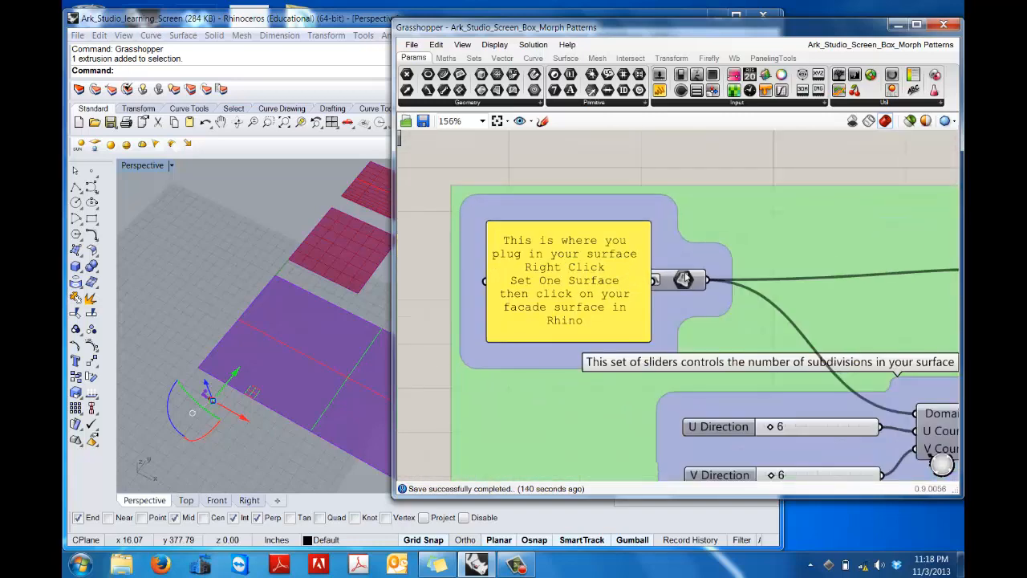
click(725, 234)
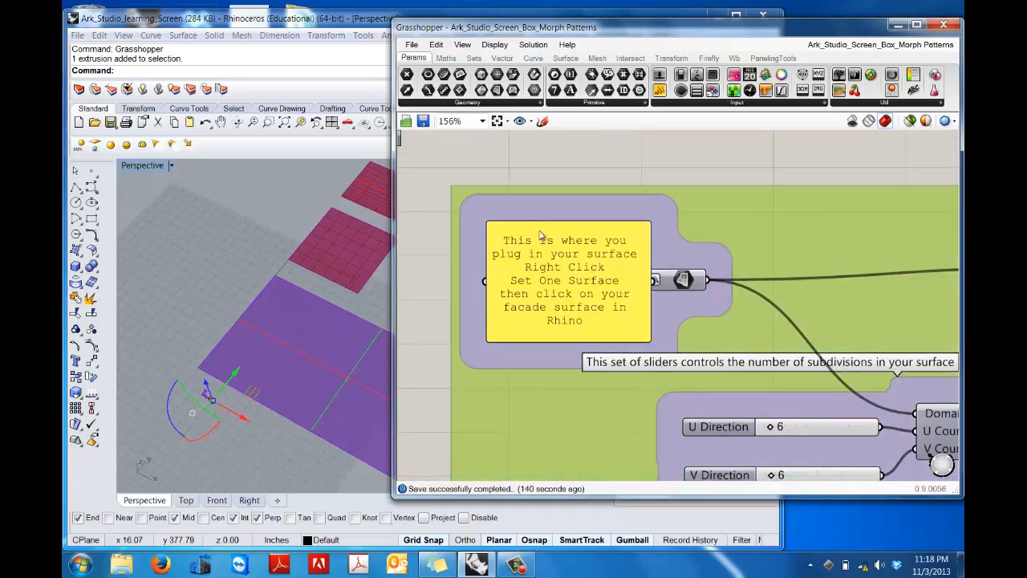
right_click(691, 281)
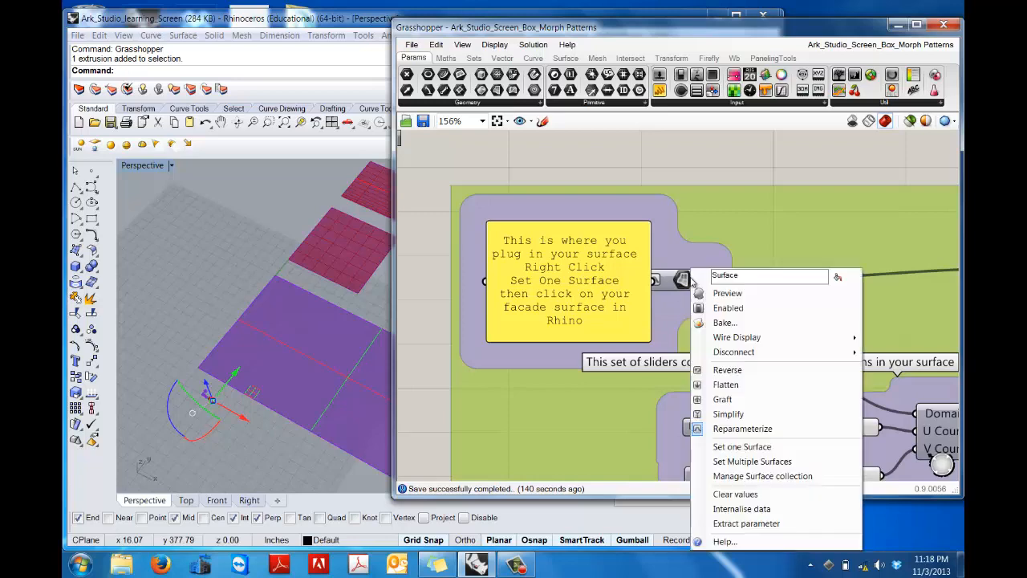
click(726, 490)
Step: Clear the stored values of the Surface parameter in the lower, irregular-grid definition
scroll(775, 312, down, 5)
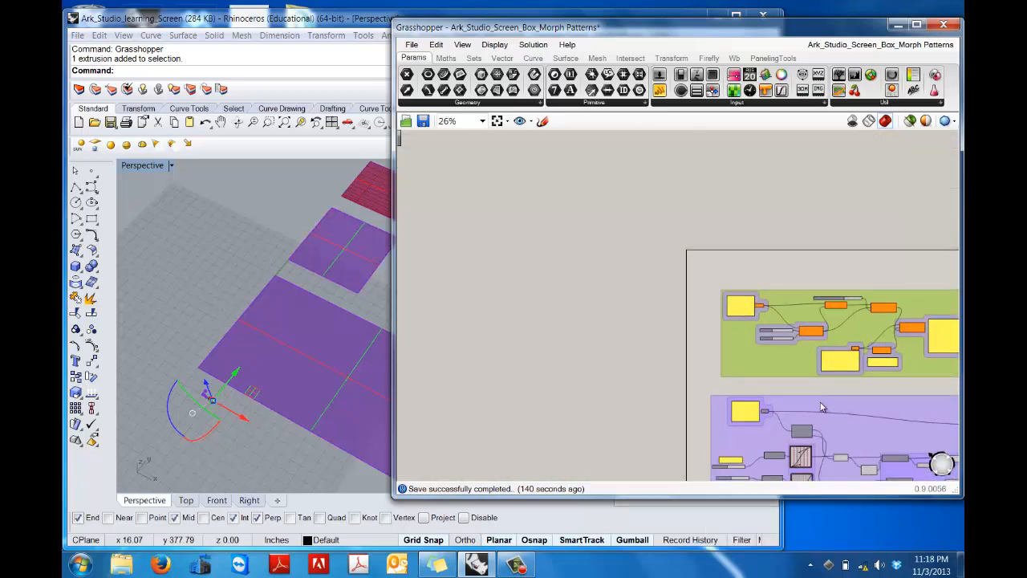
scroll(720, 287, up, 5)
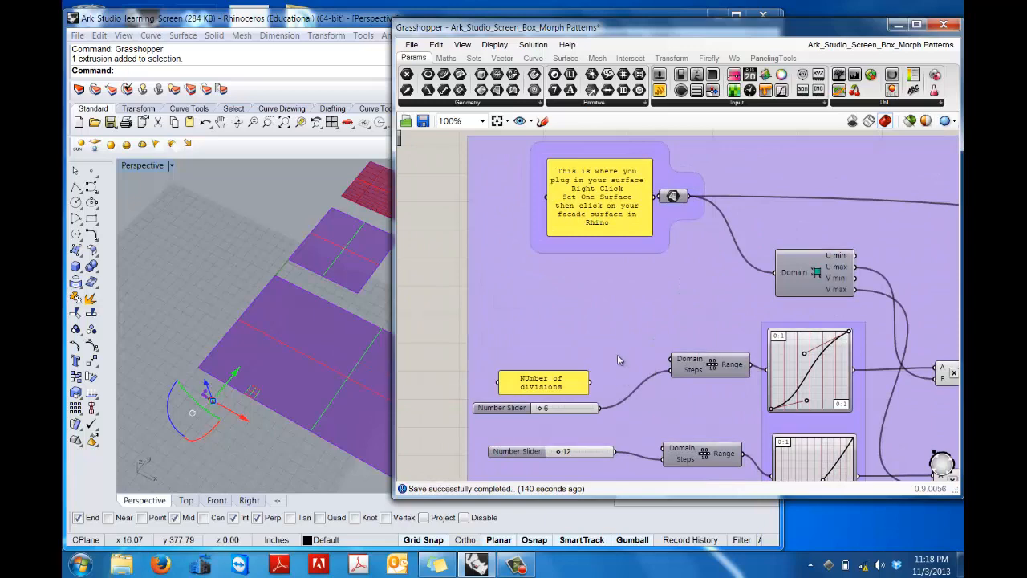
scroll(671, 201, up, 3)
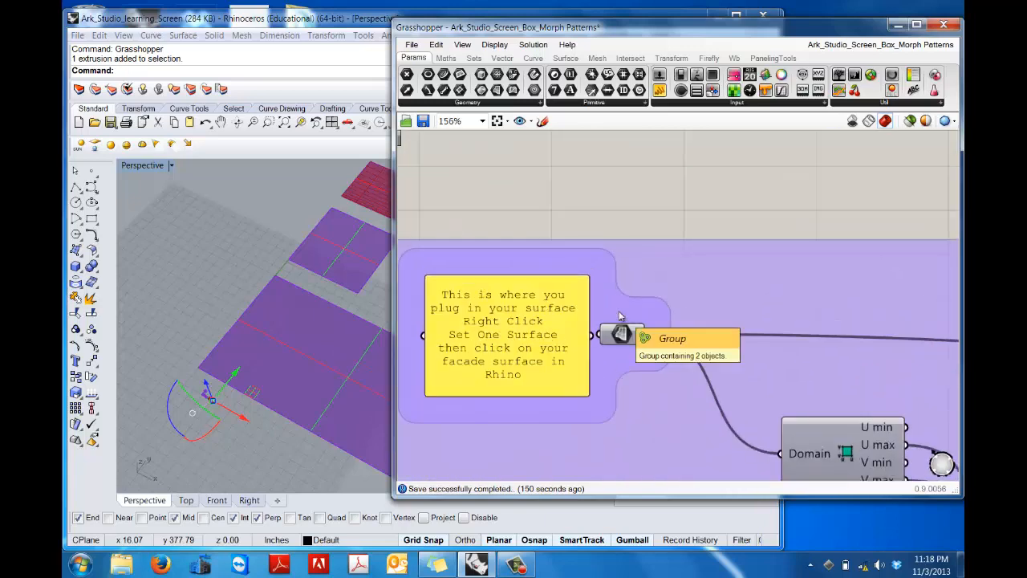
right_click(621, 344)
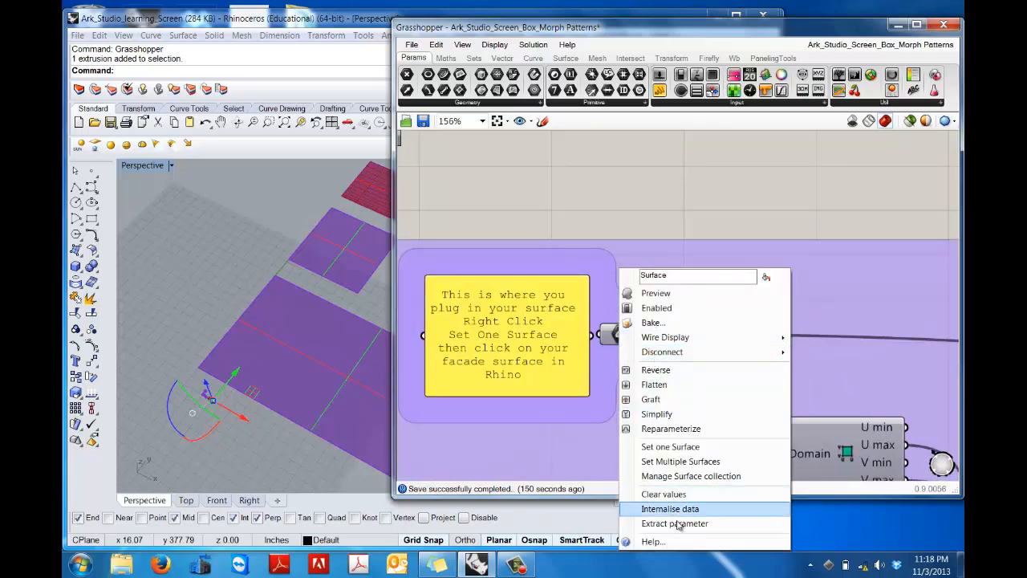
click(675, 494)
Step: Set the U Direction subdivision count of the regular-grid definition to 23
scroll(724, 275, down, 5)
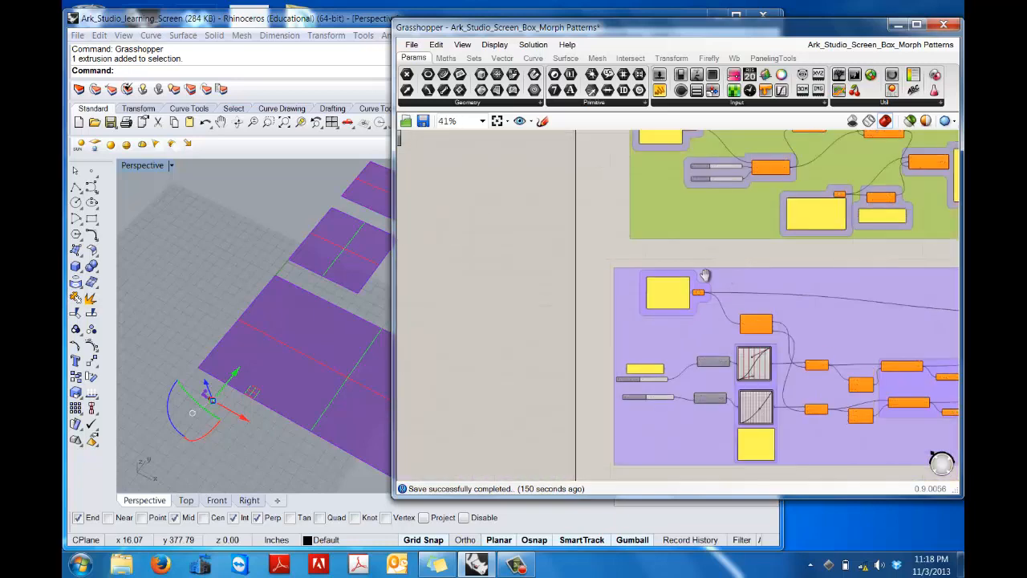
right_drag(706, 275, 612, 407)
scroll(539, 287, up, 5)
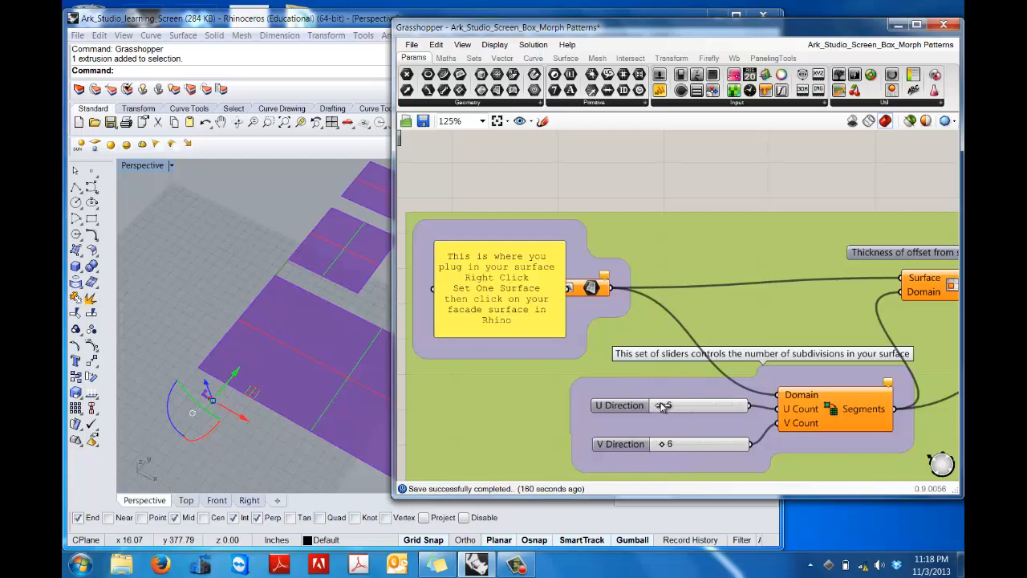
mouse_move(661, 405)
mouse_down()
mouse_move(678, 405)
mouse_move(661, 403)
mouse_up()
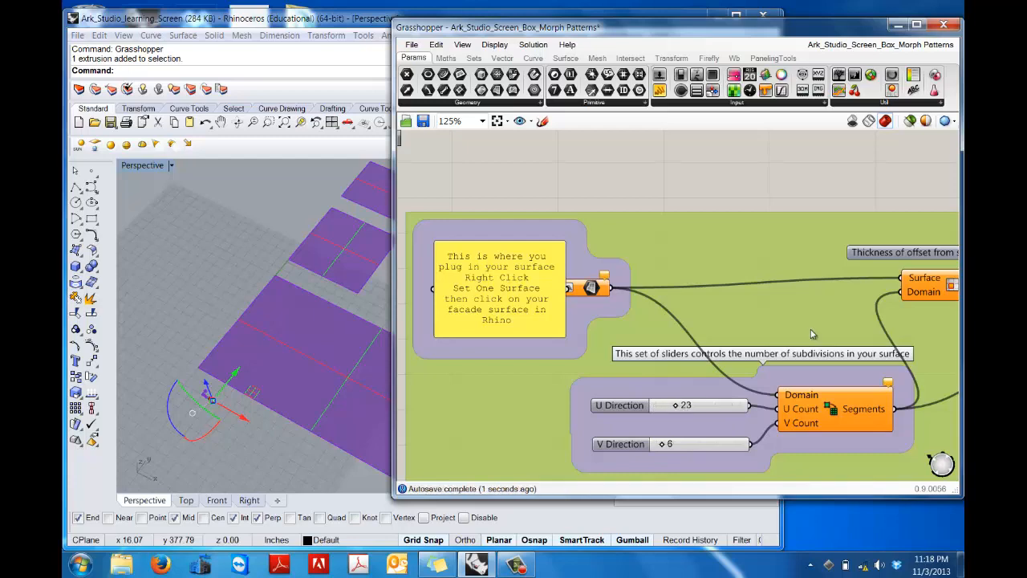
Step: Review the tile geometry and bounding box inputs of the regular-grid definition, and disable its Box Morph component
scroll(631, 281, down, 5)
right_drag(632, 280, 454, 245)
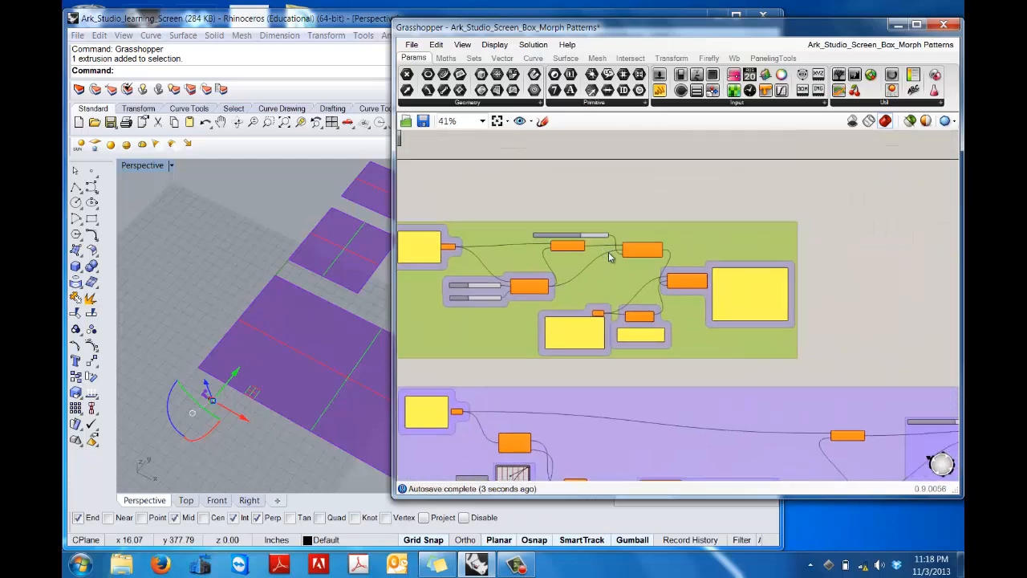
scroll(608, 253, up, 5)
right_drag(589, 345, 655, 221)
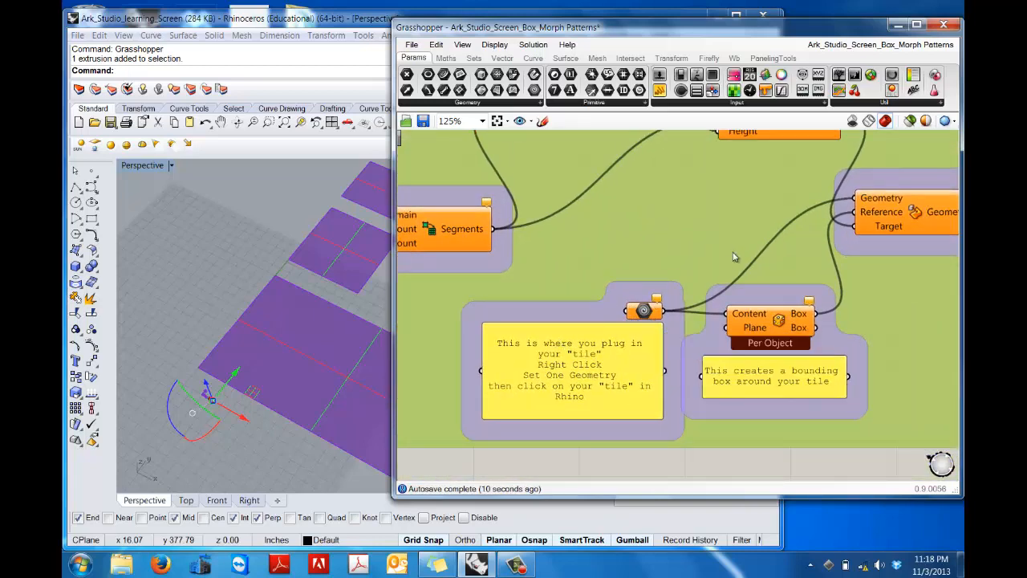
right_drag(756, 221, 451, 262)
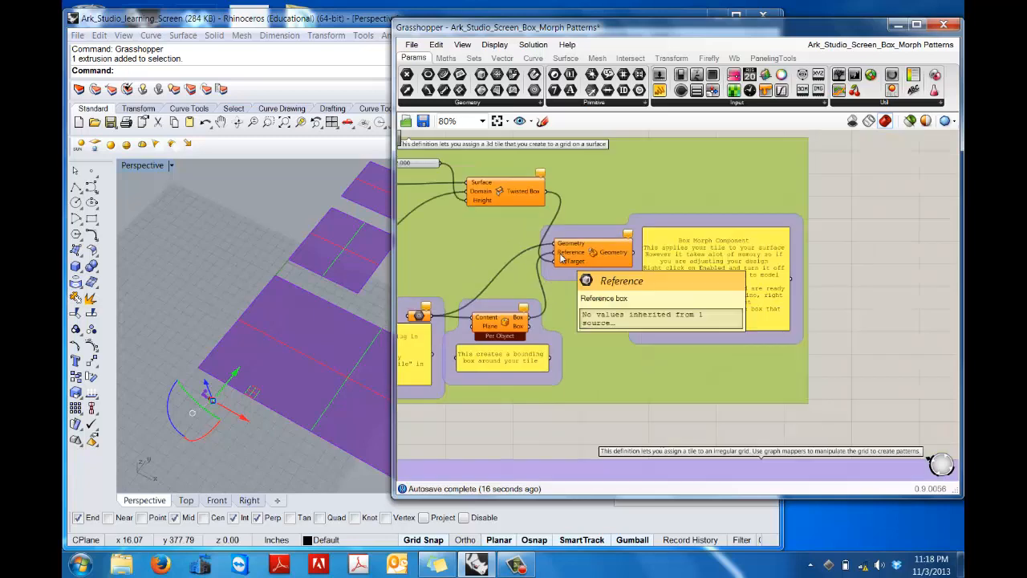
scroll(560, 254, down, 5)
right_drag(503, 243, 736, 247)
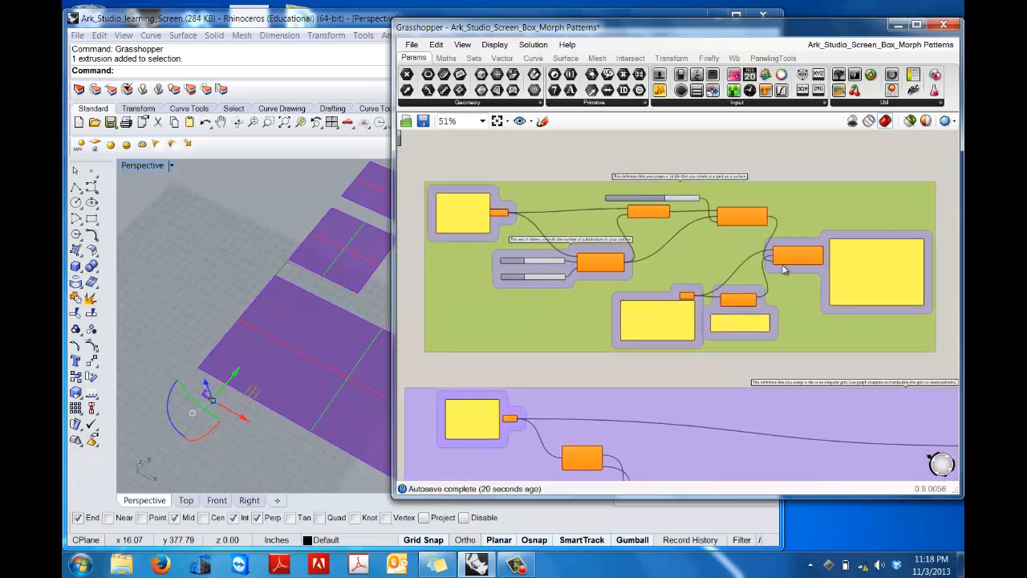
scroll(768, 268, up, 4)
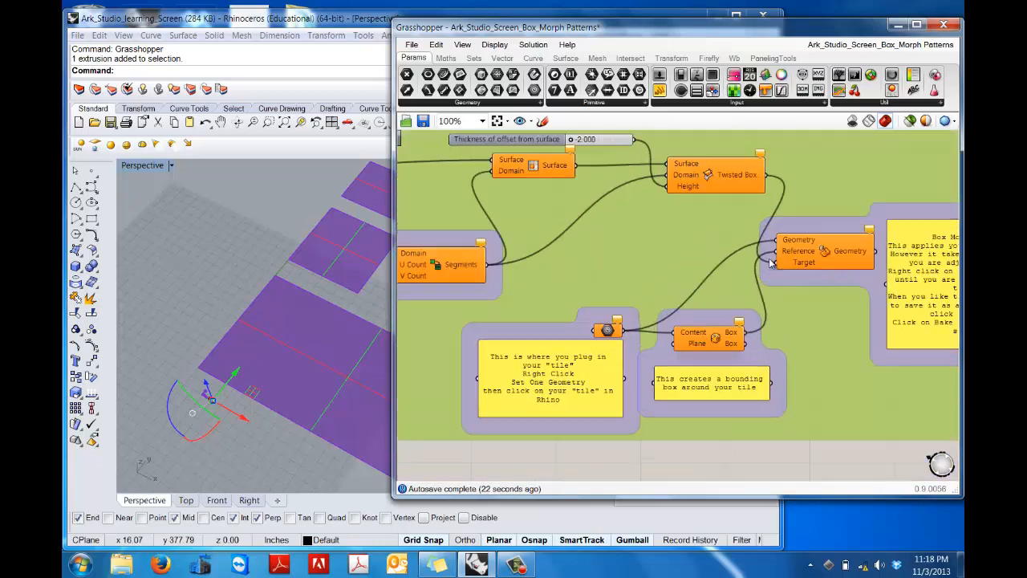
right_click(822, 255)
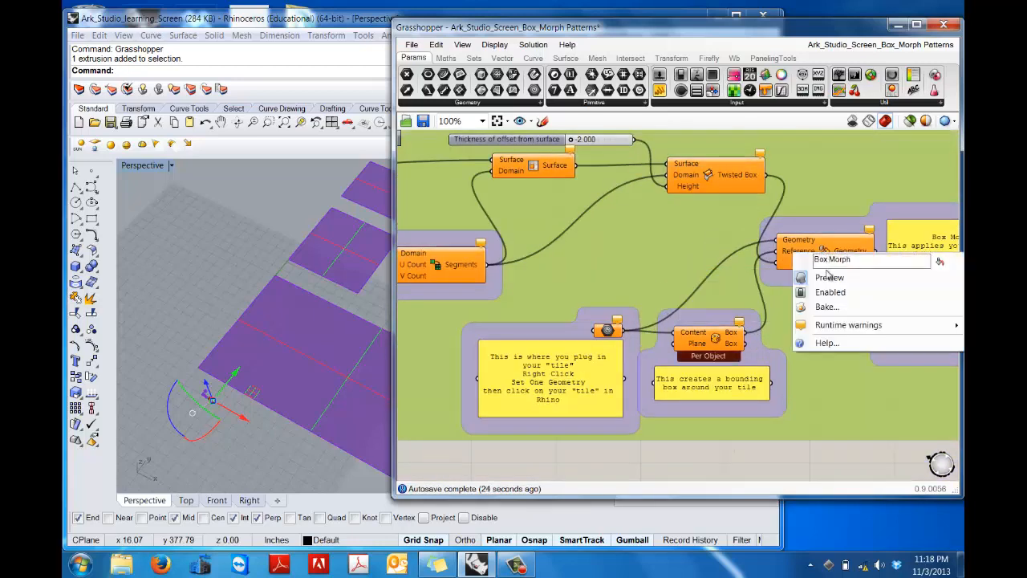
click(830, 294)
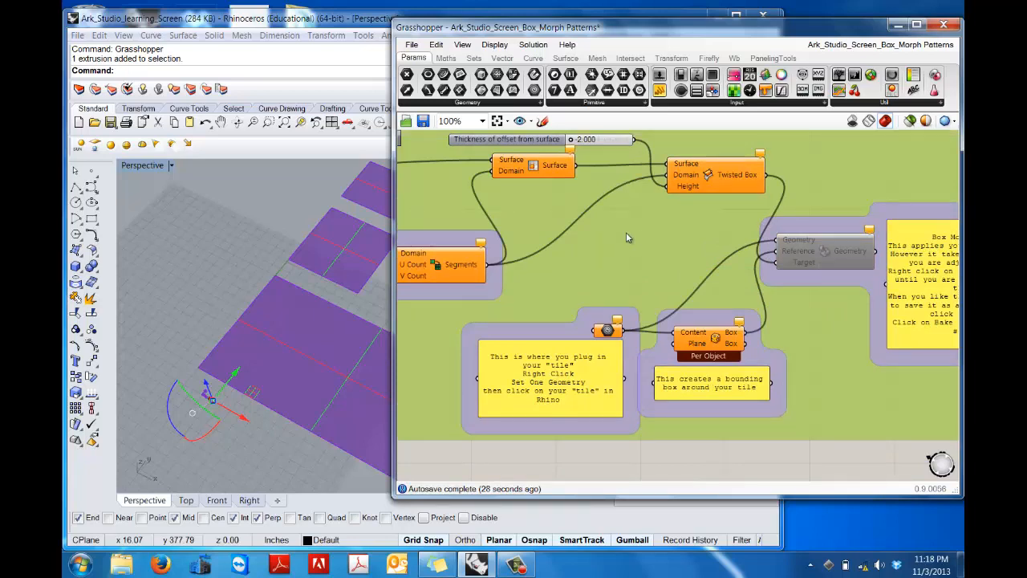
Step: Assign the large rectangular Rhino surface nearest the tiles to the Surface parameter of the regular-grid definition as its one surface
right_drag(628, 237, 746, 231)
right_drag(701, 203, 772, 253)
scroll(614, 234, up, 5)
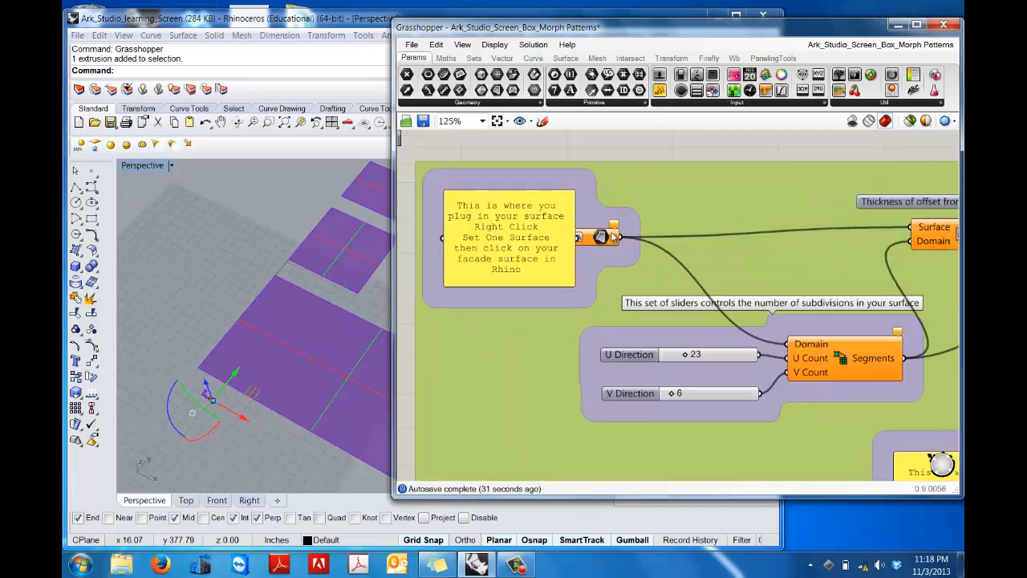
right_click(595, 241)
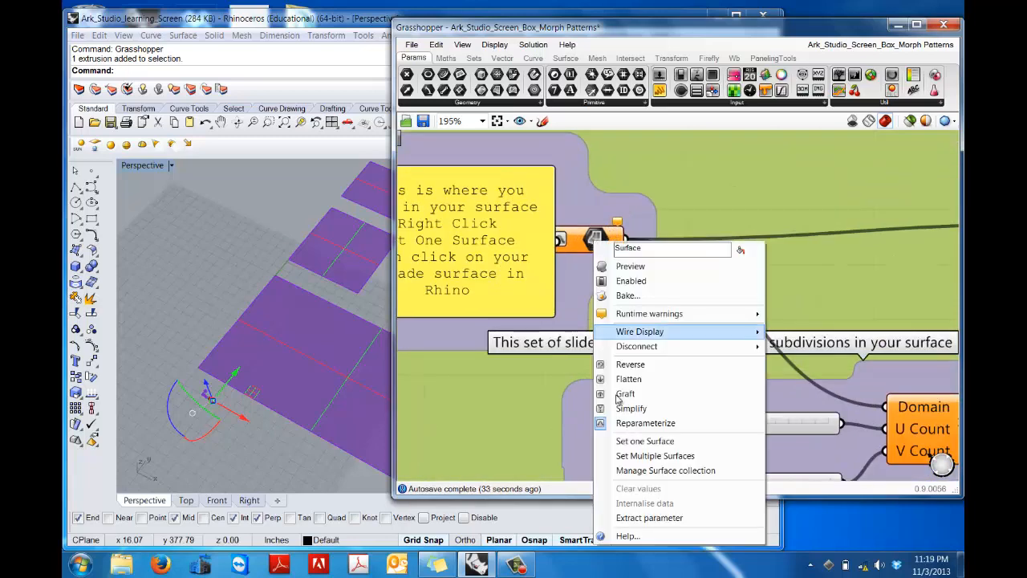
click(631, 441)
click(355, 345)
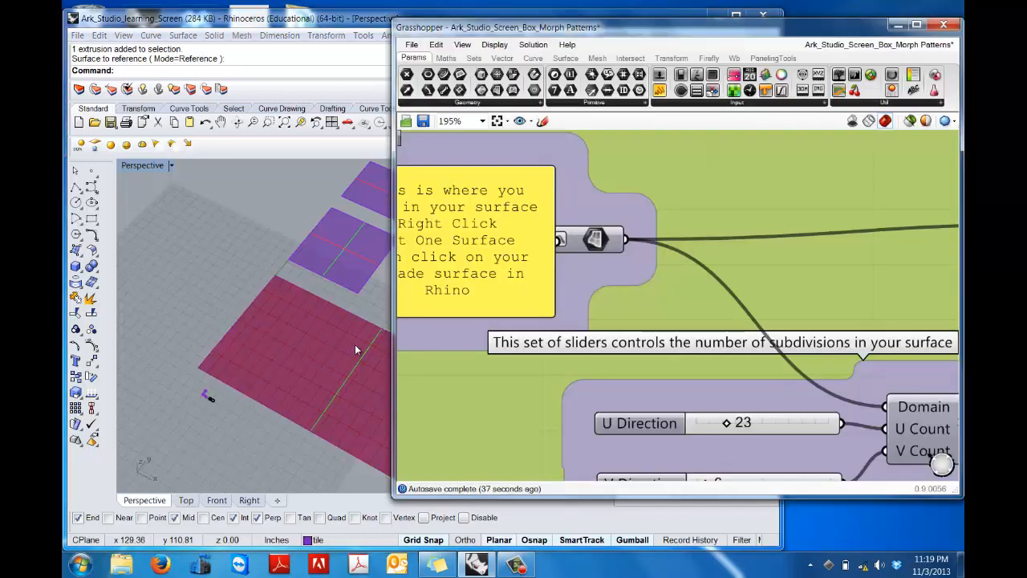
Step: Toggle the Isotrim component's preview off and on again to compare the subdivision grid on the facade surface
scroll(695, 313, down, 5)
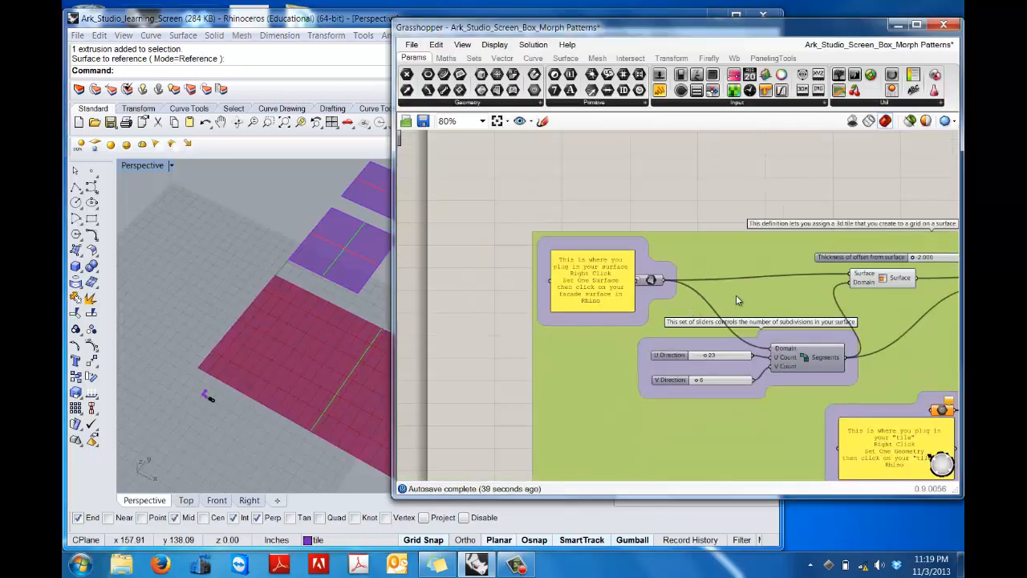
right_drag(736, 301, 553, 269)
scroll(701, 253, up, 5)
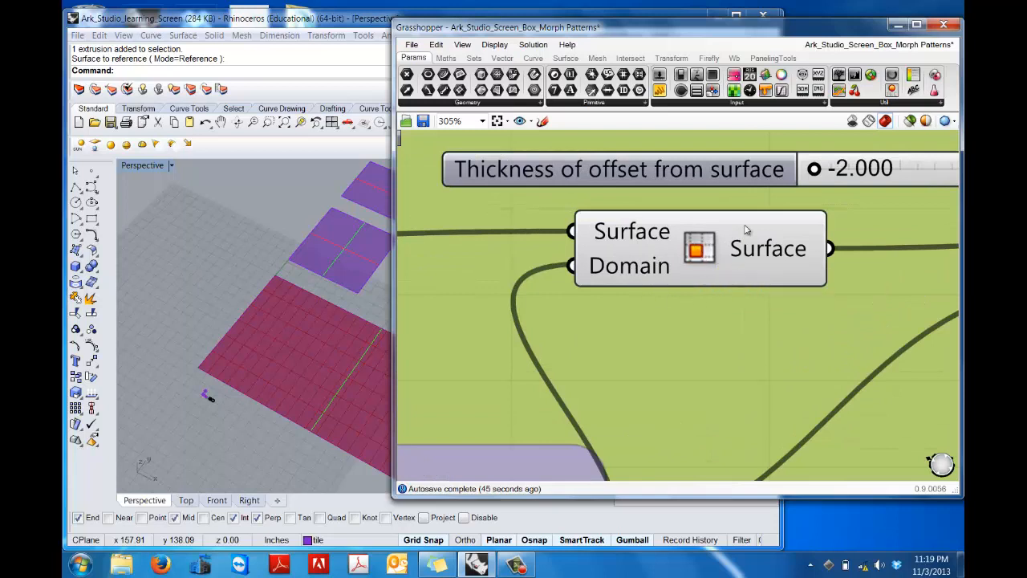
right_click(697, 250)
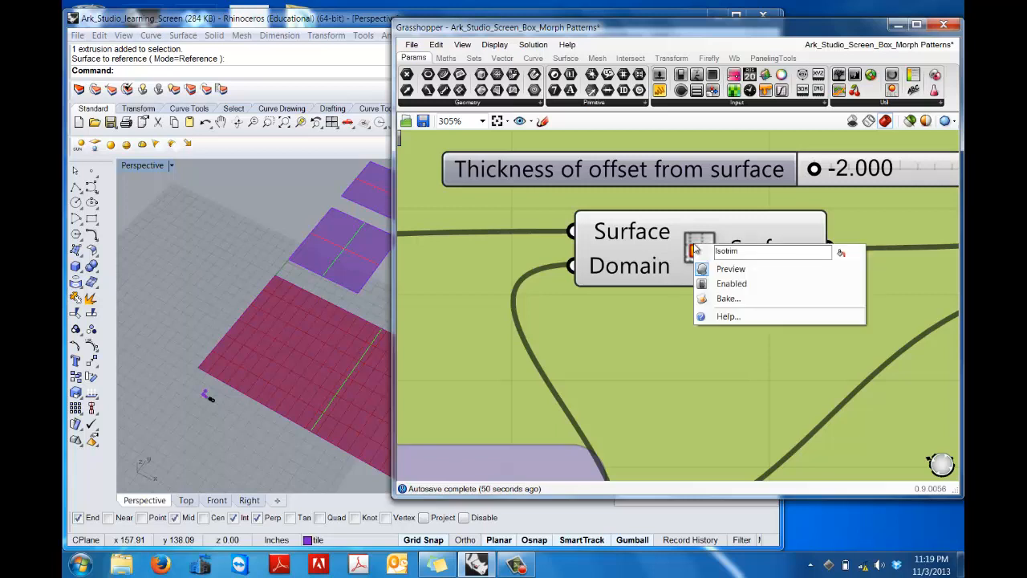
click(722, 269)
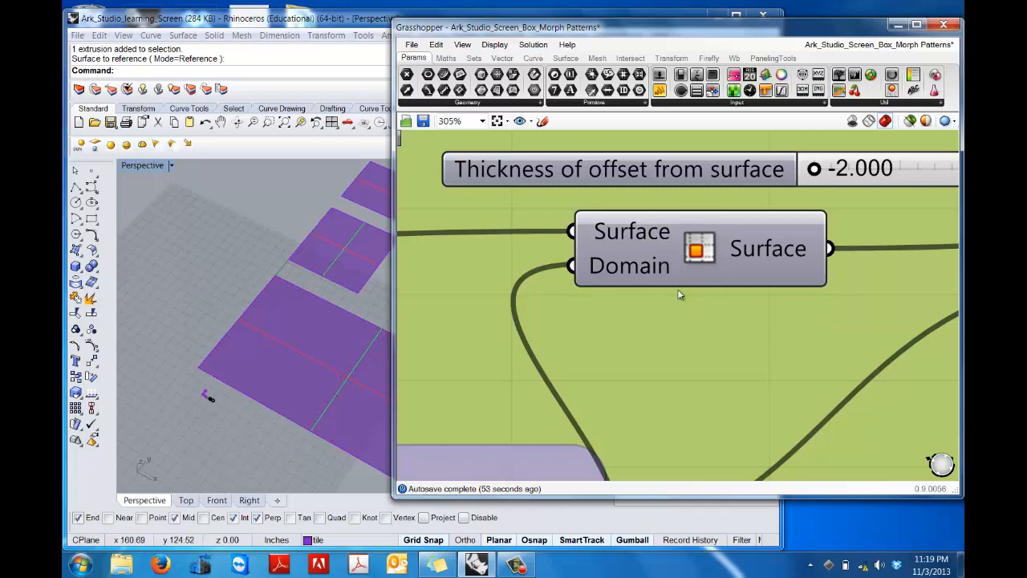
right_click(695, 249)
click(722, 268)
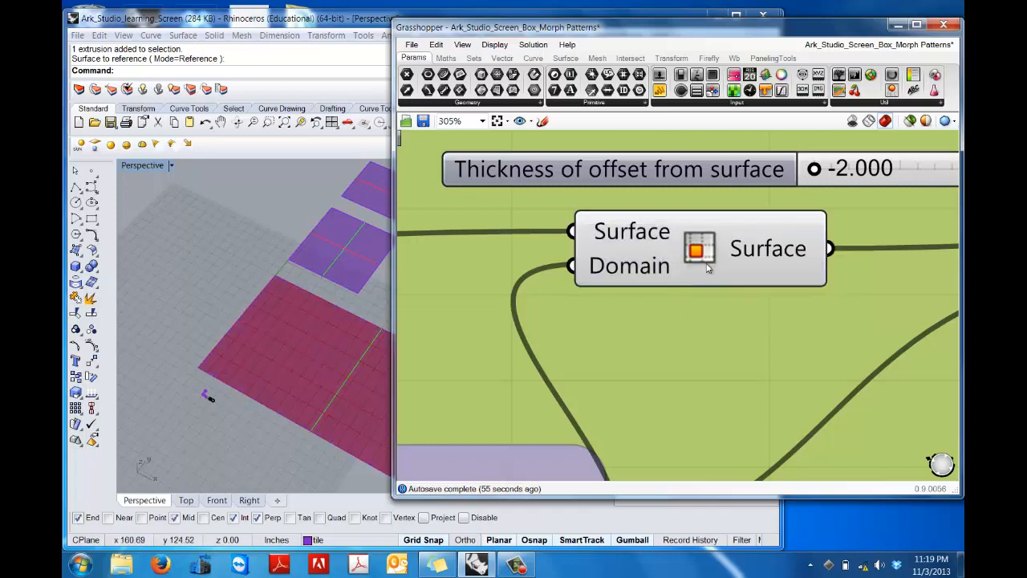
Step: Try U and V Direction subdivision counts of 25 by 12 and 6 by 19 on the facade surface
scroll(679, 321, down, 5)
right_drag(538, 268, 676, 205)
shift+right_drag(286, 192, 186, 188)
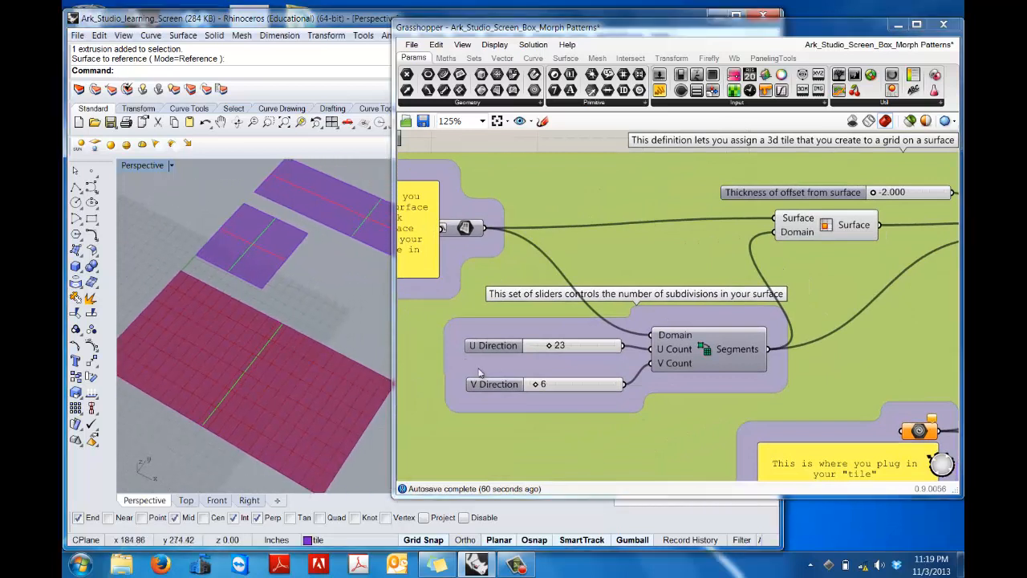
mouse_move(552, 346)
mouse_down()
mouse_move(569, 347)
mouse_move(549, 346)
mouse_up()
mouse_move(538, 385)
mouse_down()
mouse_move(591, 386)
mouse_move(539, 385)
mouse_up()
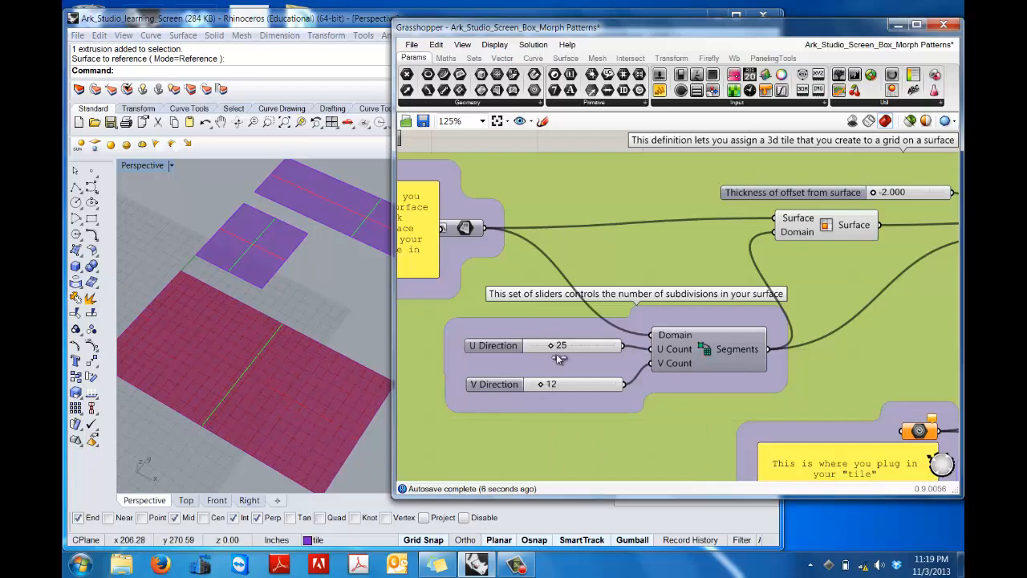
drag(550, 348, 539, 347)
drag(538, 386, 546, 386)
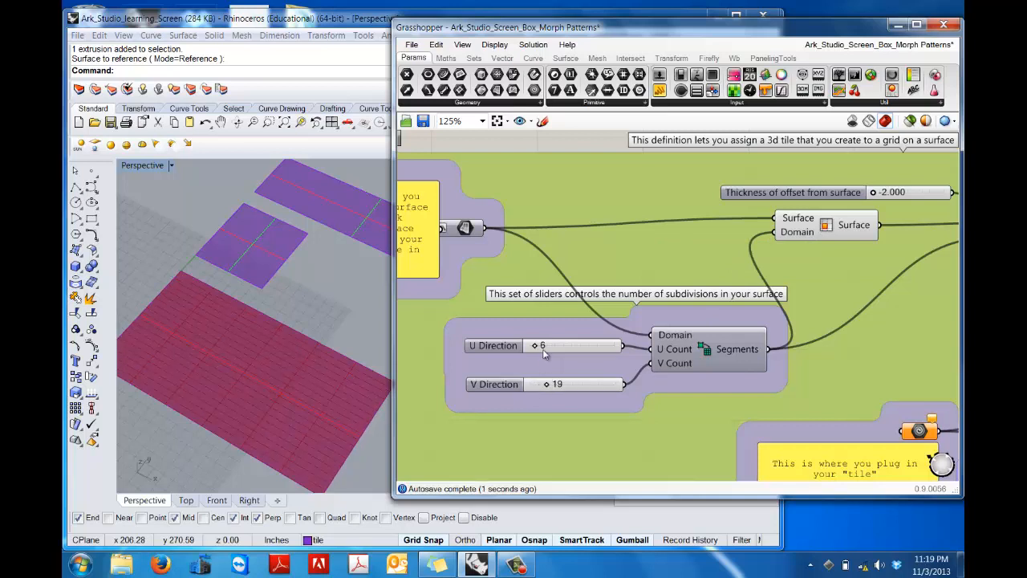
Step: Set the facade surface's subdivision counts to 28 in the U Direction and 12 in the V Direction
drag(535, 346, 548, 348)
drag(549, 386, 565, 386)
drag(562, 386, 545, 386)
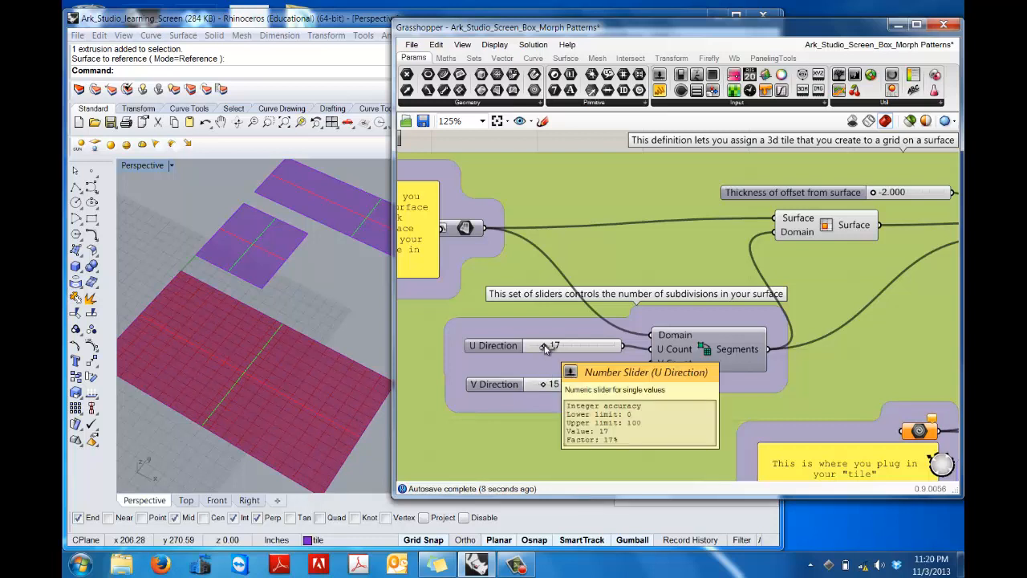
drag(548, 386, 545, 386)
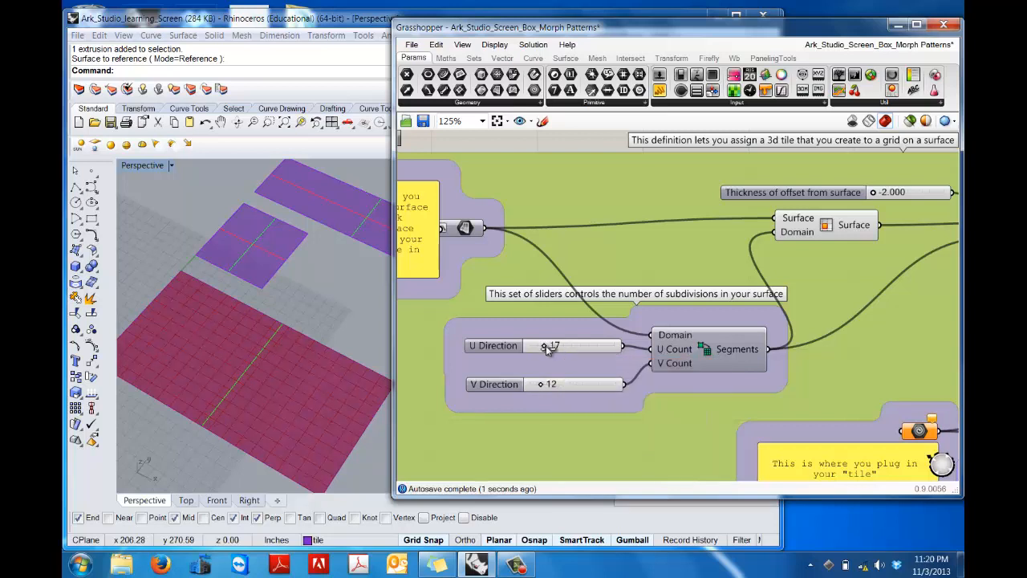
drag(541, 345, 560, 346)
Step: Assign the Rhino tile with the funnel-shaped recess and bevelled corners to the regular-grid definition's Geometry parameter as its one geometry
right_drag(868, 382, 685, 307)
shift+right_drag(299, 315, 383, 223)
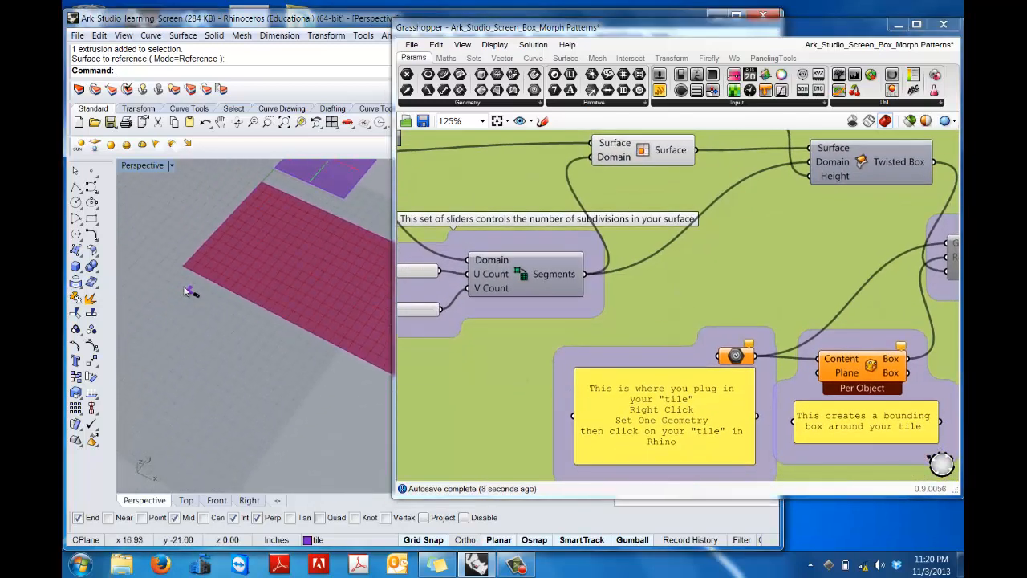
scroll(184, 290, up, 2)
scroll(183, 290, up, 10)
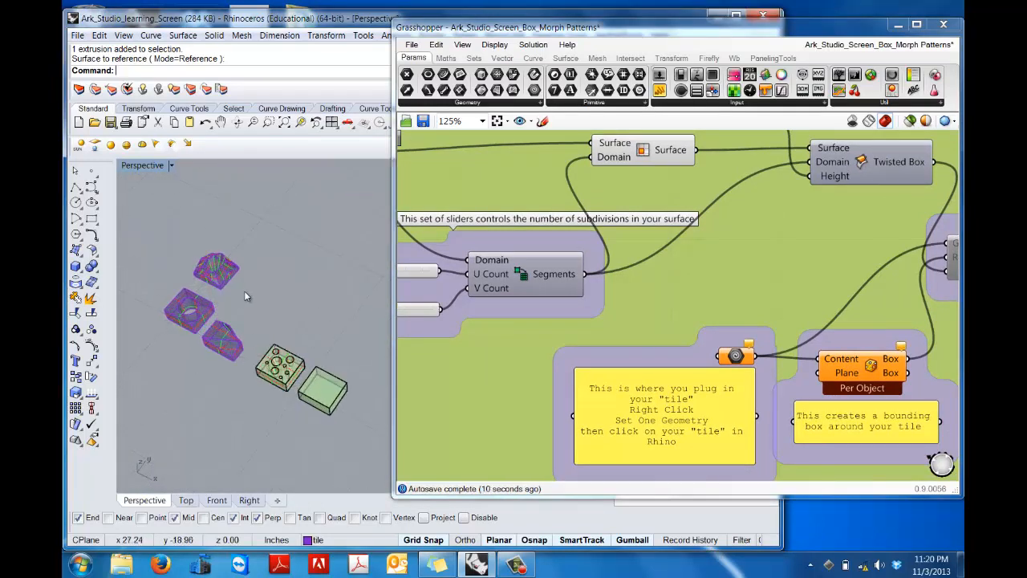
shift+right_drag(258, 308, 280, 354)
scroll(280, 354, up, 5)
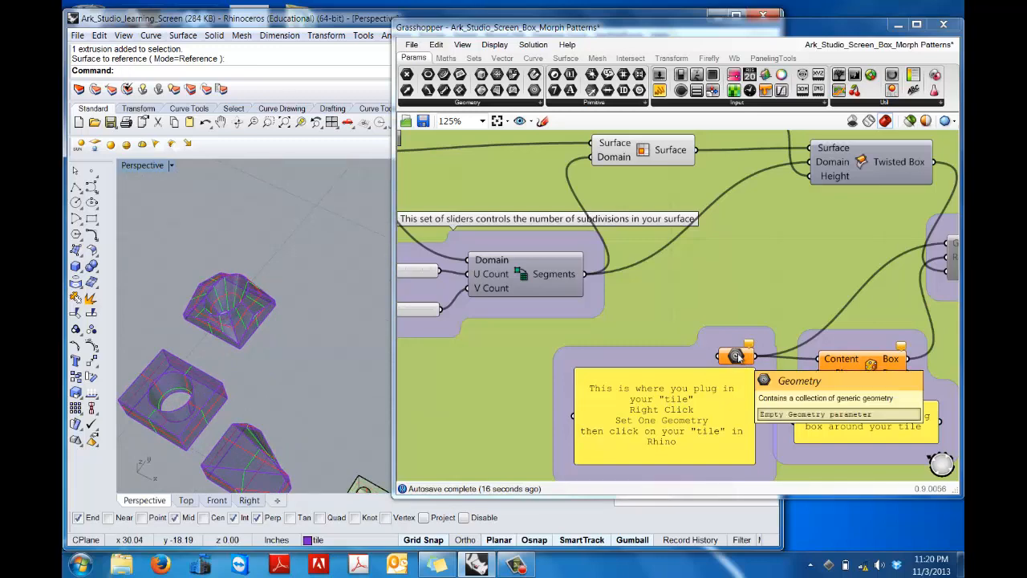
right_click(735, 356)
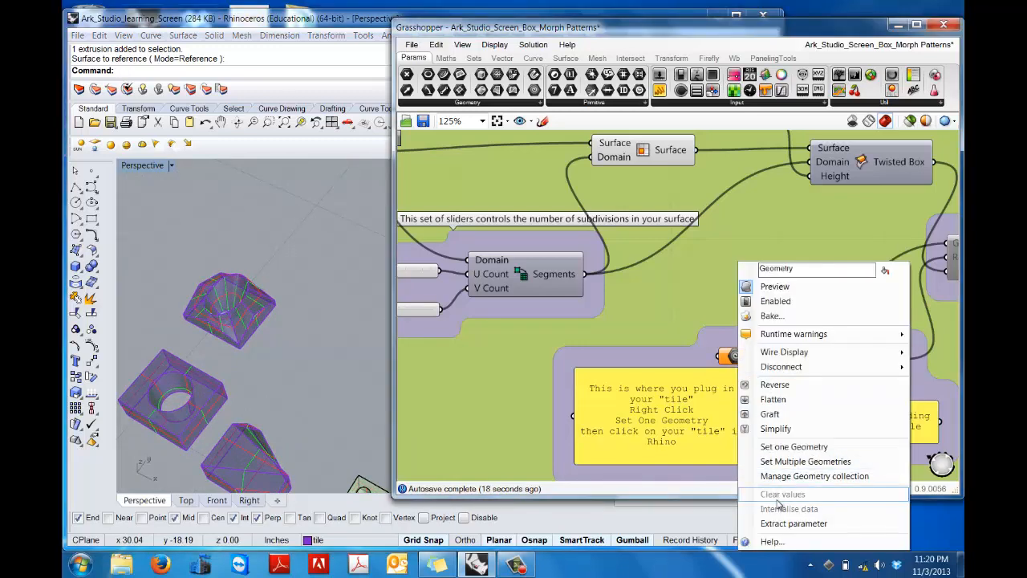
click(774, 450)
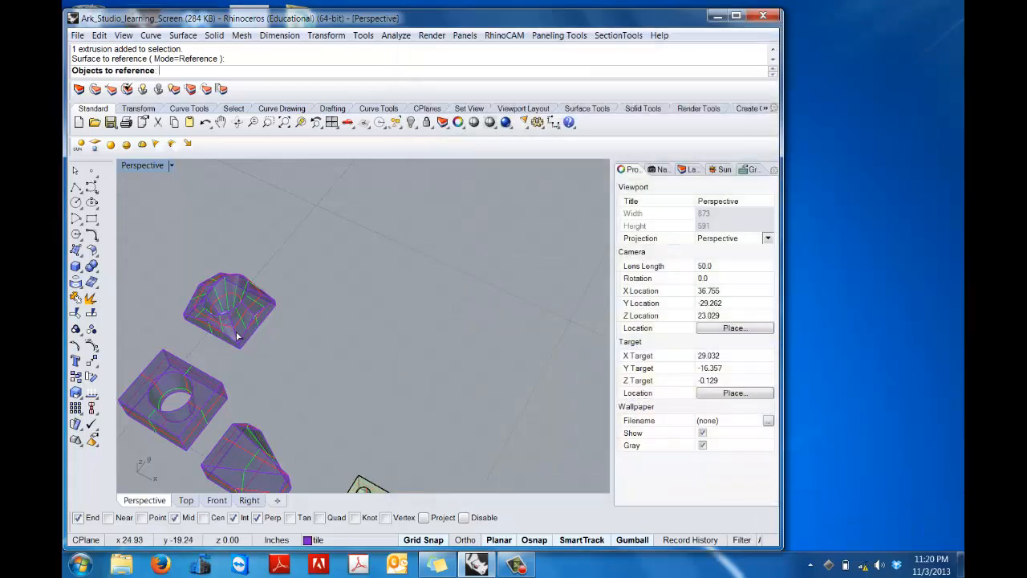
click(236, 335)
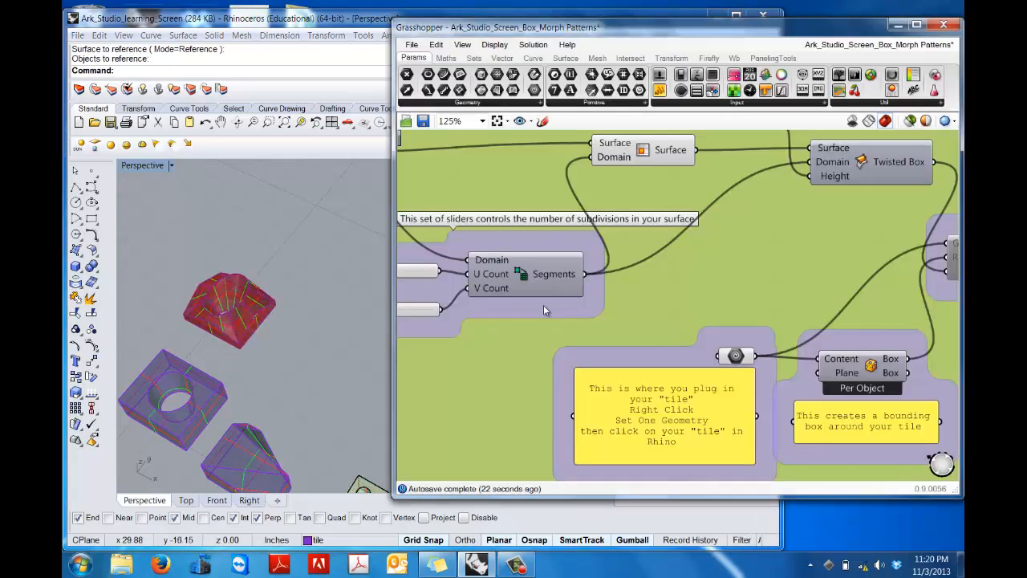
Step: Enable the Box Morph component of the regular-grid definition to apply the tile to the subdivided facade surface
scroll(562, 301, down, 5)
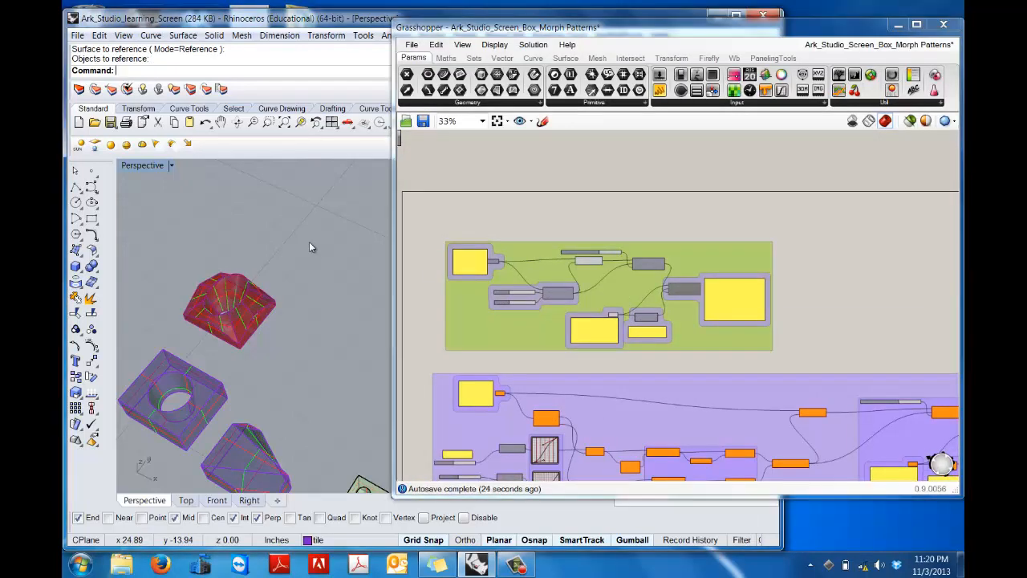
scroll(312, 243, down, 8)
shift+right_drag(300, 275, 192, 486)
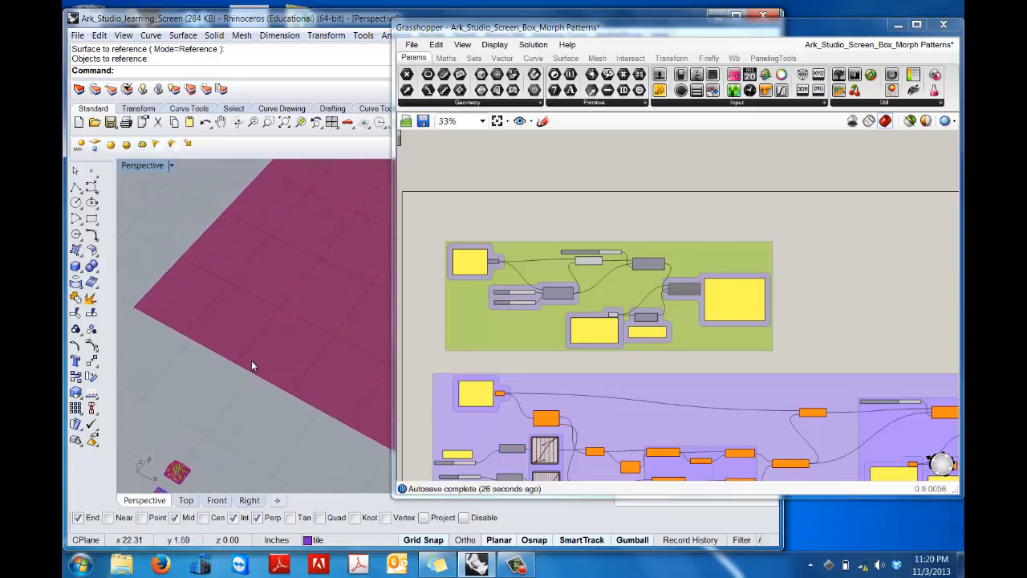
scroll(251, 366, down, 3)
scroll(296, 267, down, 3)
shift+right_drag(295, 266, 233, 278)
scroll(234, 278, up, 3)
scroll(234, 278, down, 3)
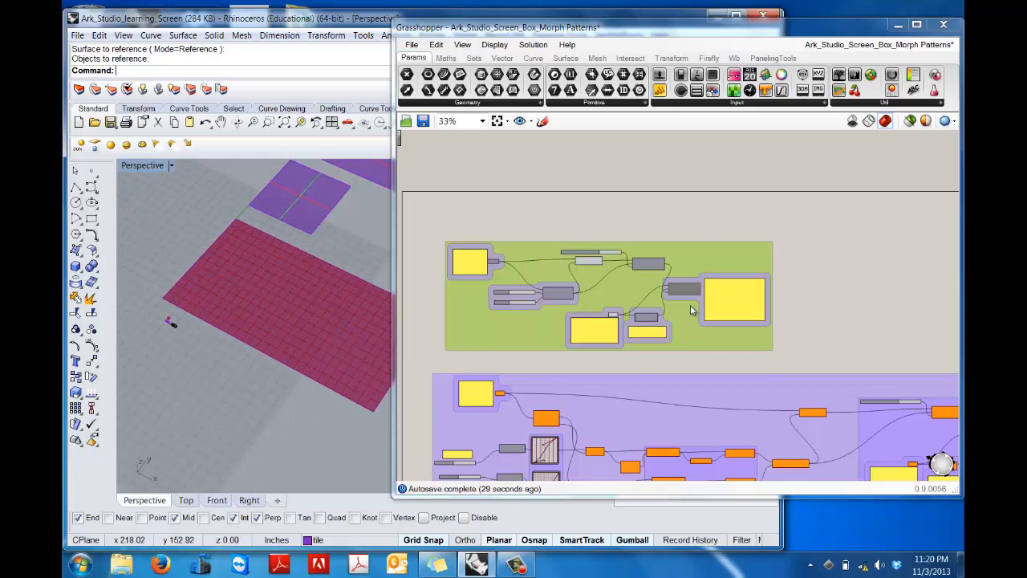
scroll(698, 298, up, 5)
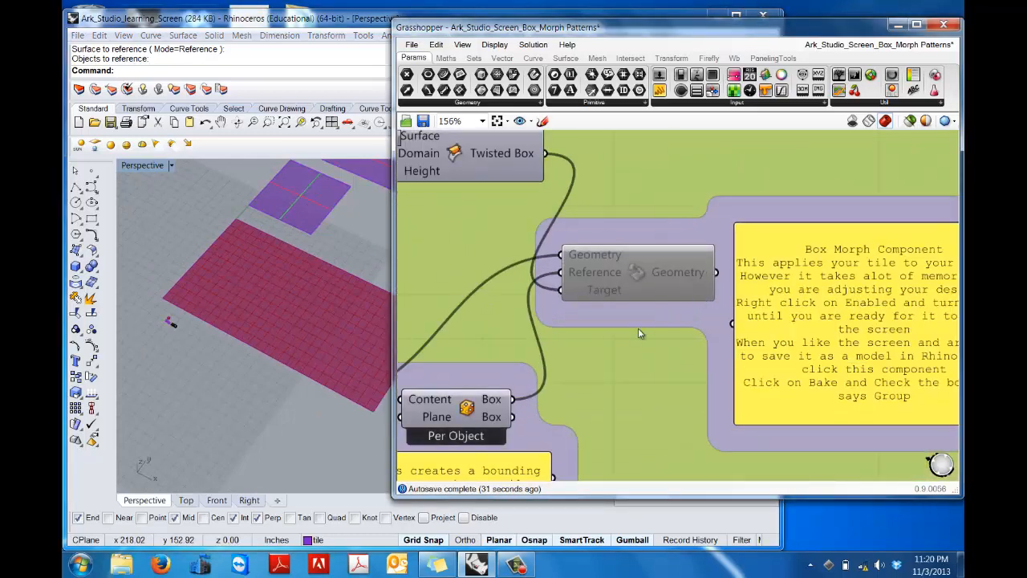
right_click(699, 311)
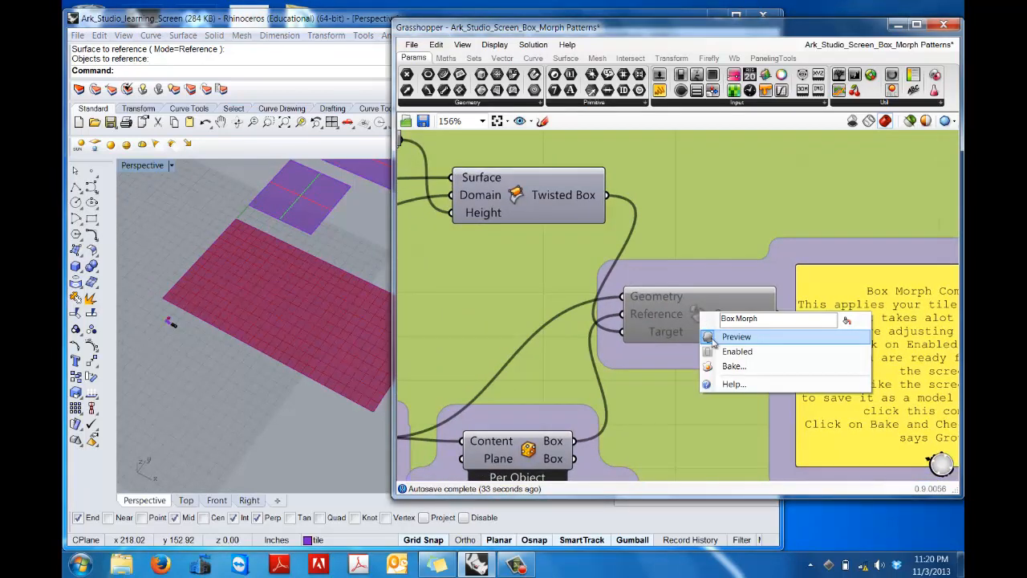
click(717, 348)
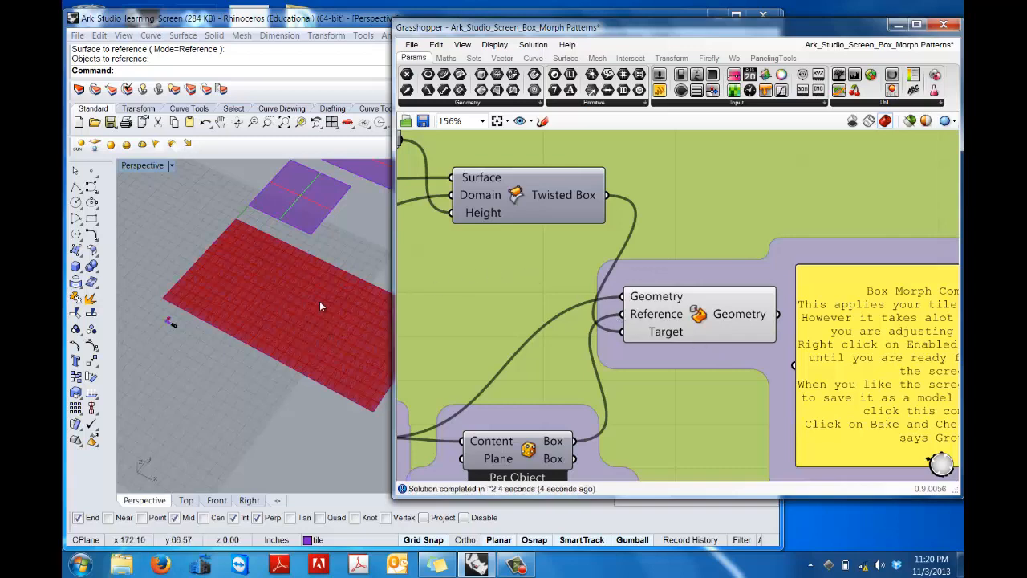
Step: Examine the morphed tiles on the facade surface in the Rhino Perspective view, both closely and as a whole
scroll(296, 280, up, 3)
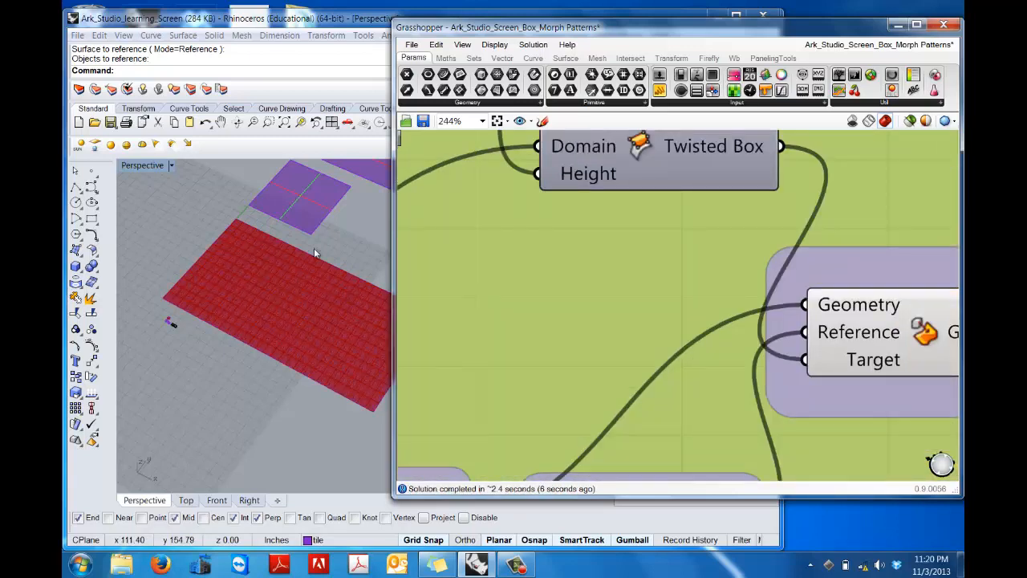
click(312, 304)
scroll(312, 306, up, 6)
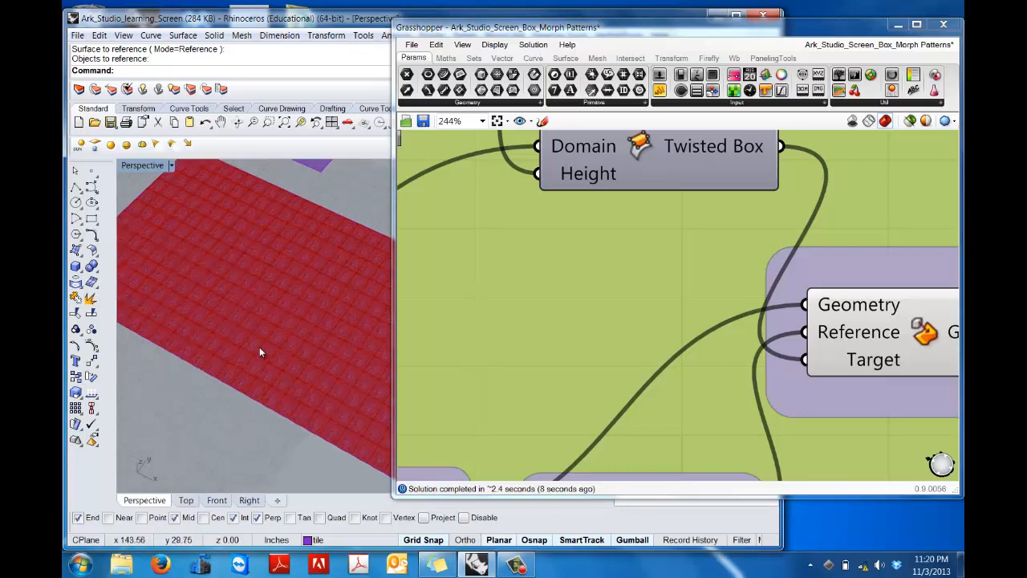
scroll(259, 352, down, 6)
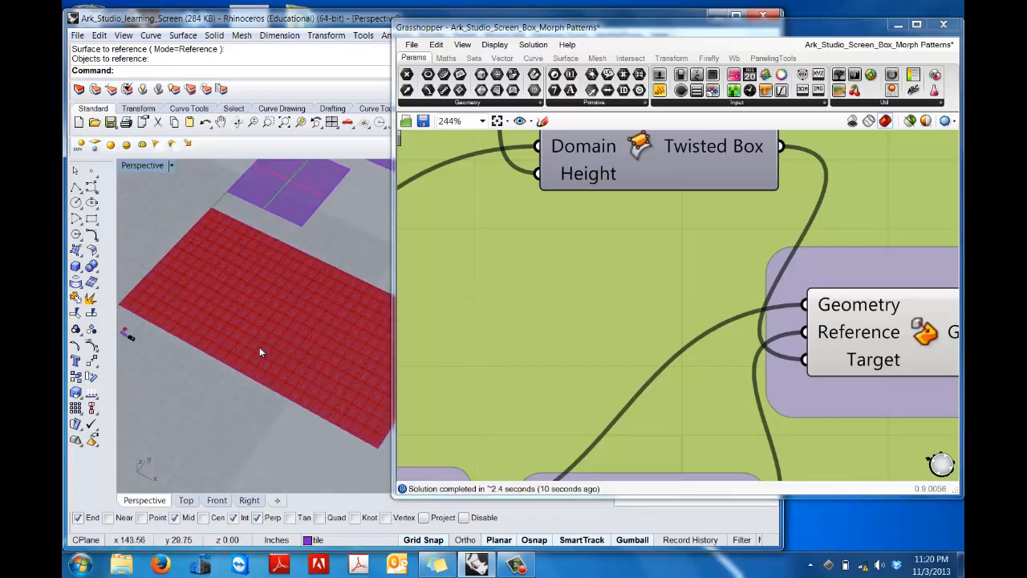
scroll(210, 337, up, 6)
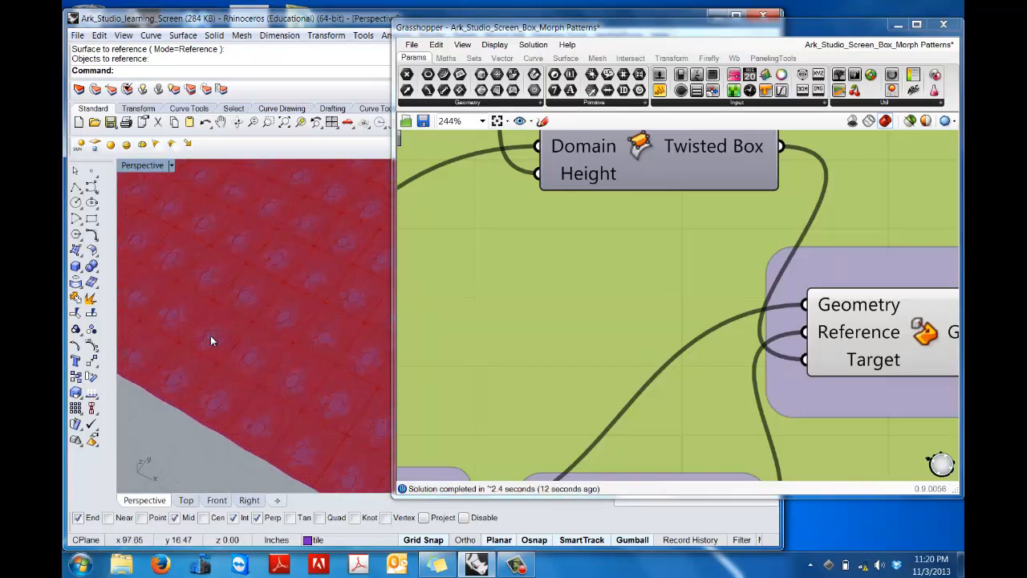
scroll(272, 341, down, 5)
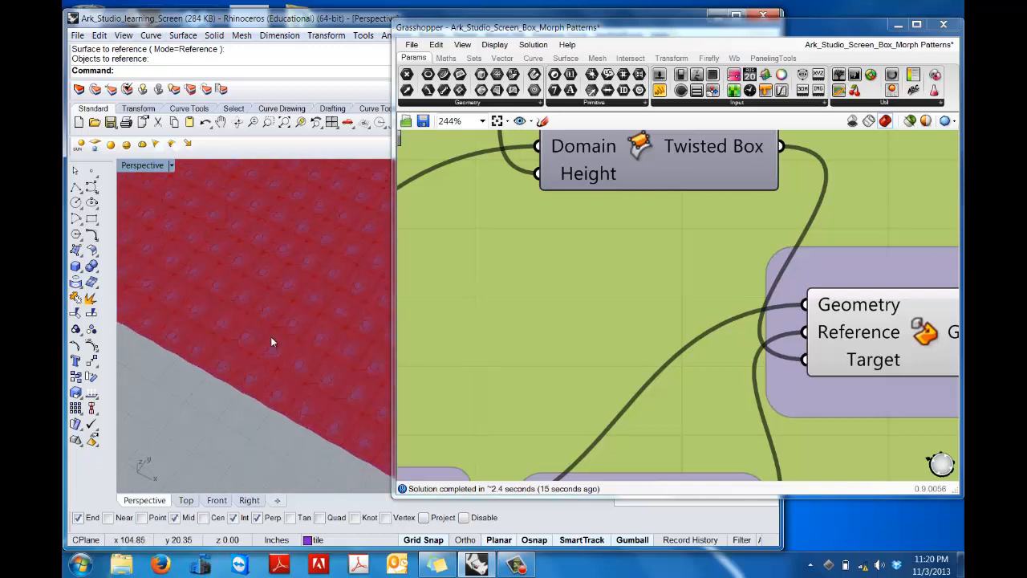
scroll(271, 341, down, 4)
Step: Turn off the preview of the Isotrim component so its grid does not cover the morphed tiles
mouse_move(559, 284)
right_down()
mouse_move(665, 323)
mouse_move(748, 423)
right_up()
scroll(640, 330, down, 3)
right_drag(565, 333, 660, 389)
scroll(640, 372, up, 3)
scroll(640, 371, up, 1)
right_click(630, 354)
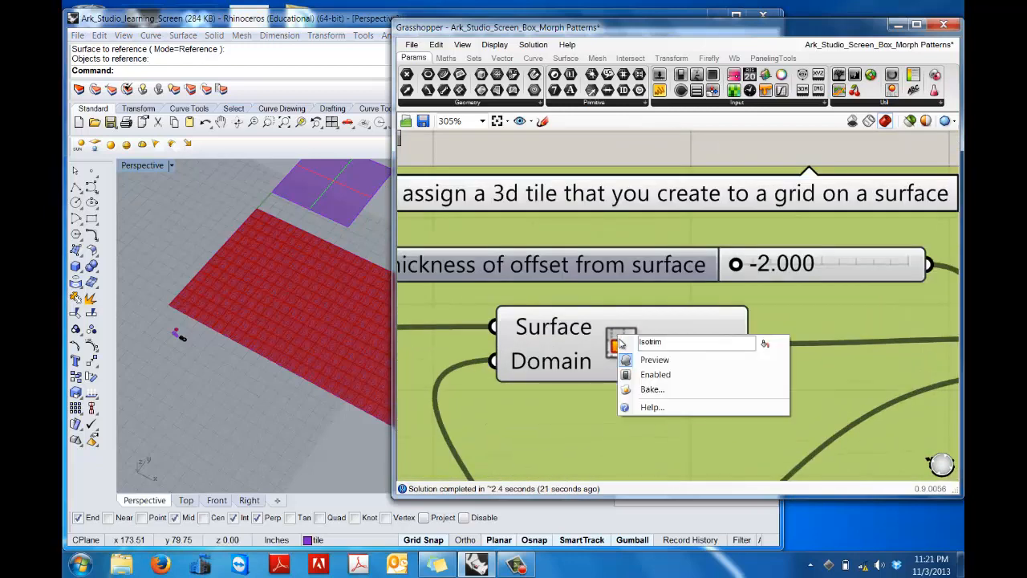
click(633, 358)
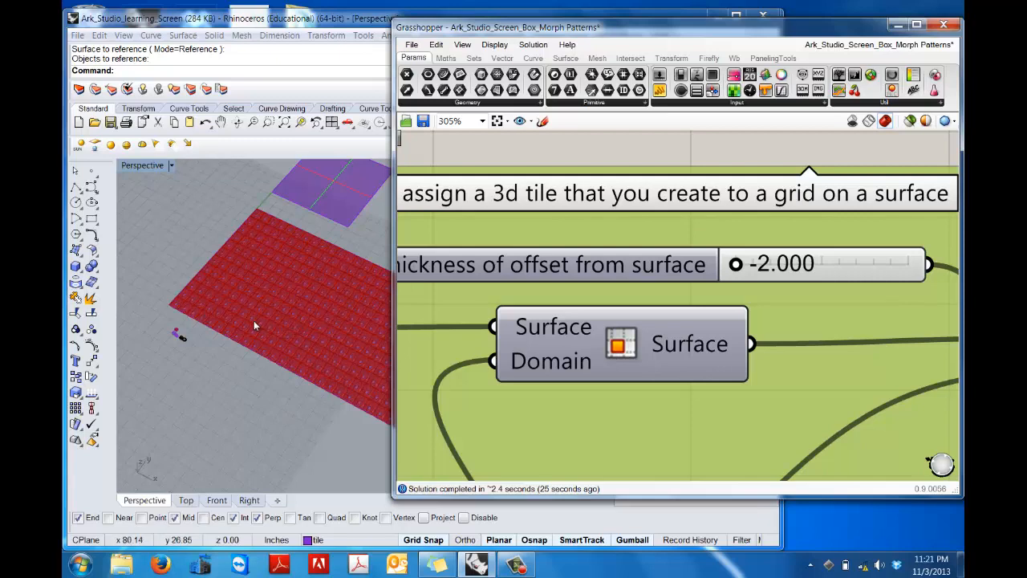
Step: Toggle the preview of the regular-grid definition's facade Surface parameter to compare the display, and restore its original setting
scroll(254, 321, up, 2)
scroll(254, 321, down, 2)
right_drag(496, 305, 535, 298)
scroll(563, 320, down, 4)
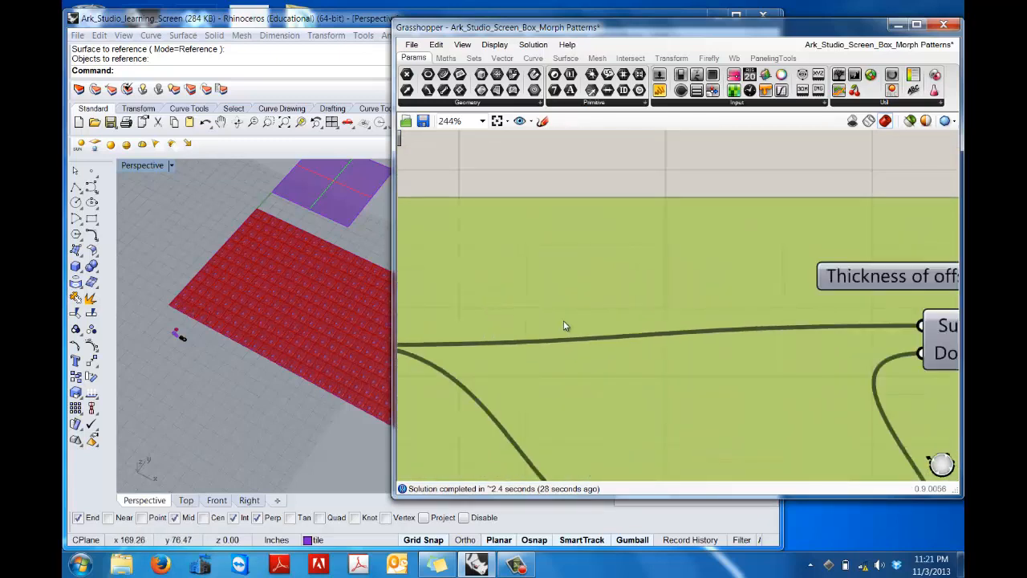
scroll(569, 285, up, 3)
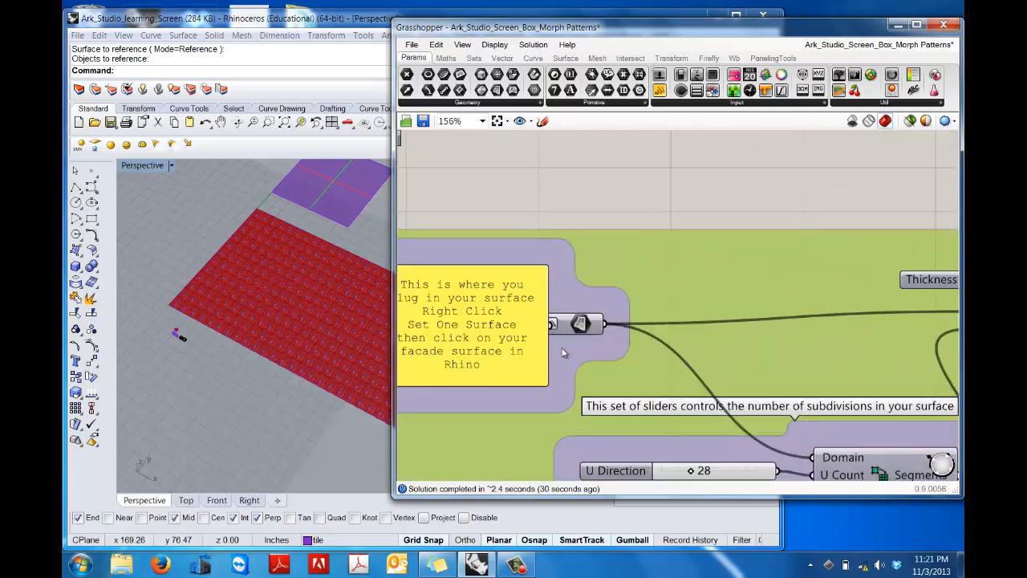
right_click(581, 323)
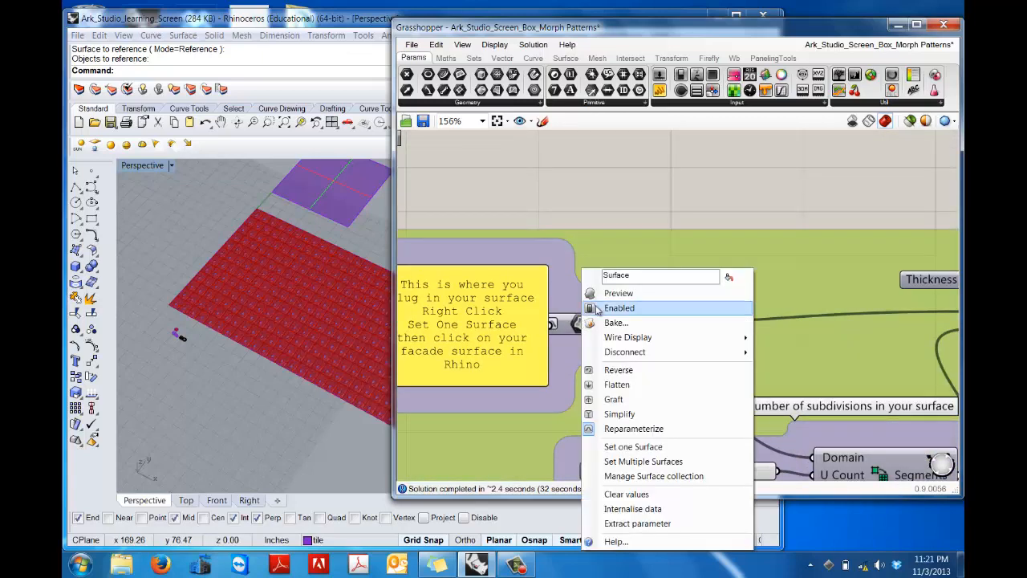
click(608, 294)
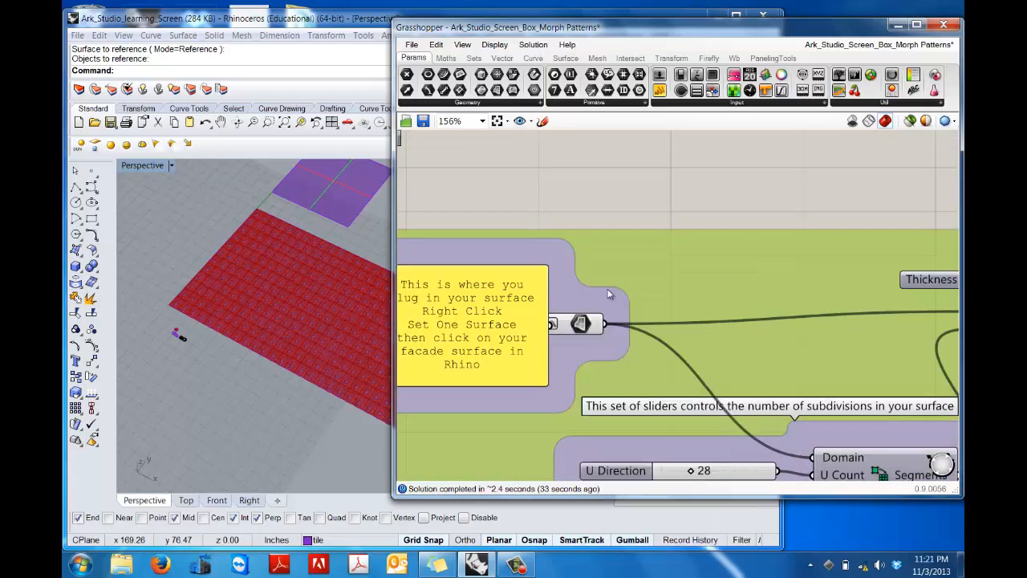
right_click(581, 322)
click(617, 294)
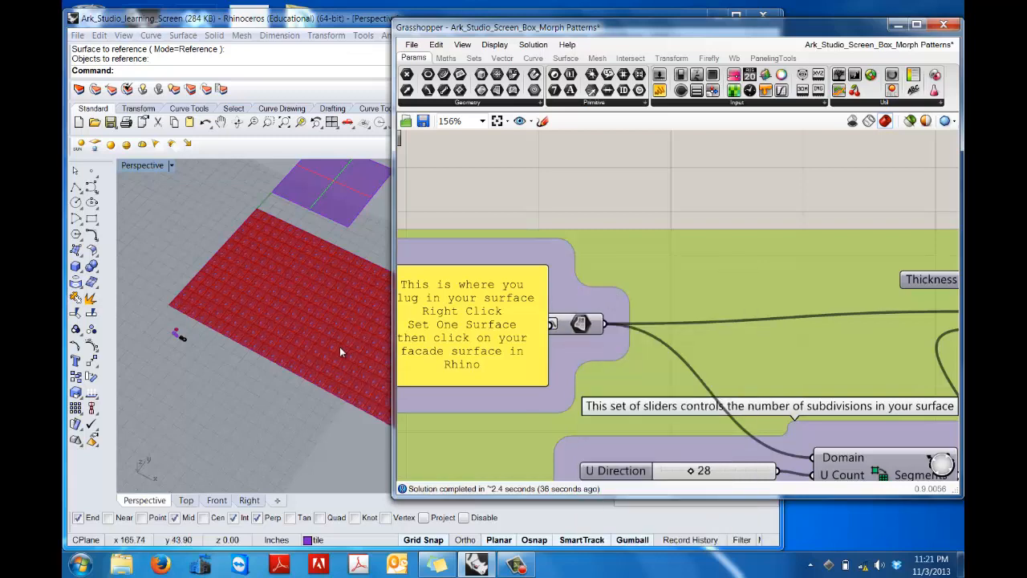
Step: Examine the complete morphed tile screen in the Rhino Perspective view
scroll(316, 336, up, 3)
scroll(316, 336, down, 8)
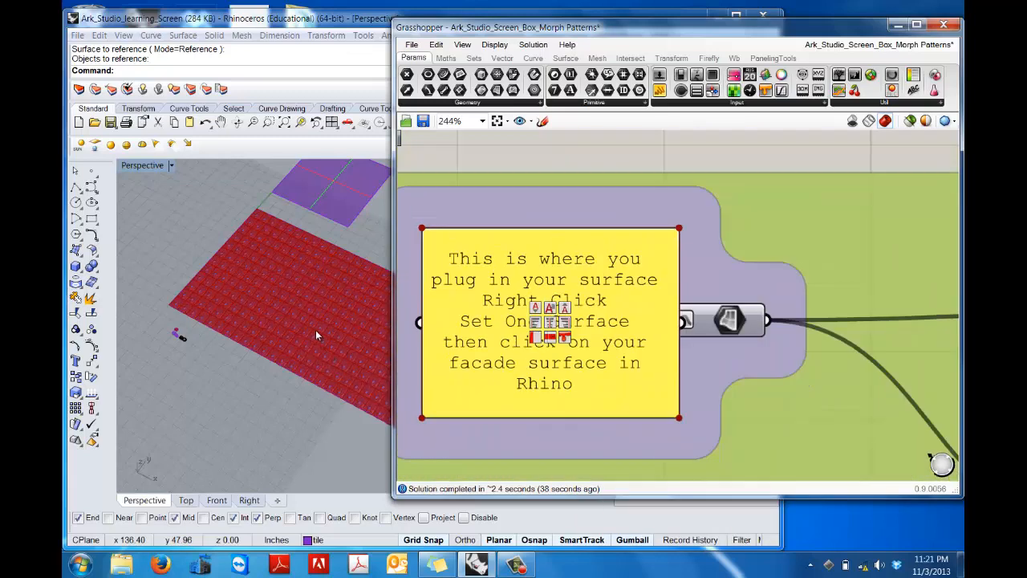
scroll(317, 331, down, 1)
click(260, 349)
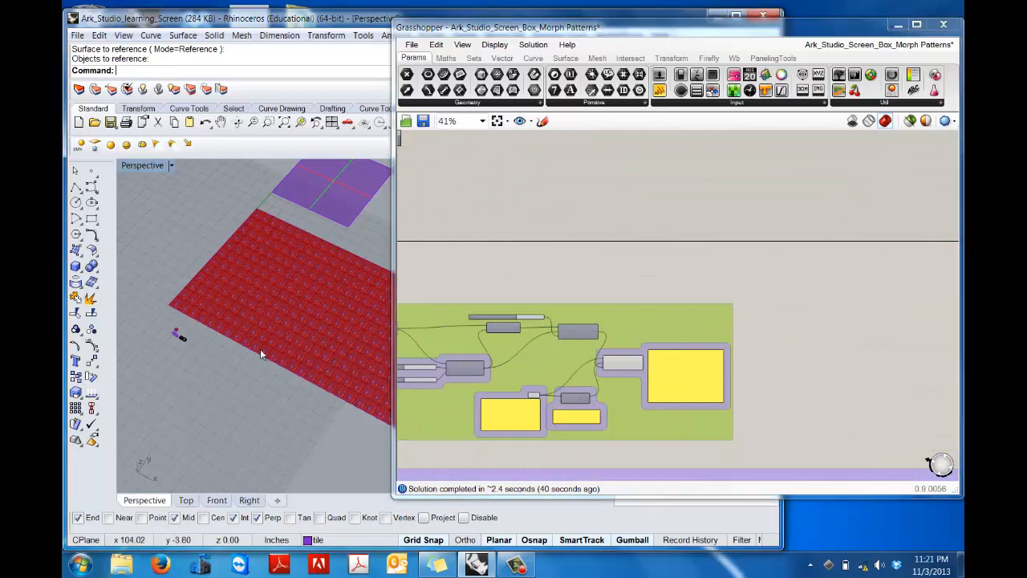
scroll(261, 330, up, 5)
shift+right_drag(287, 302, 188, 282)
scroll(241, 314, up, 2)
scroll(244, 316, down, 5)
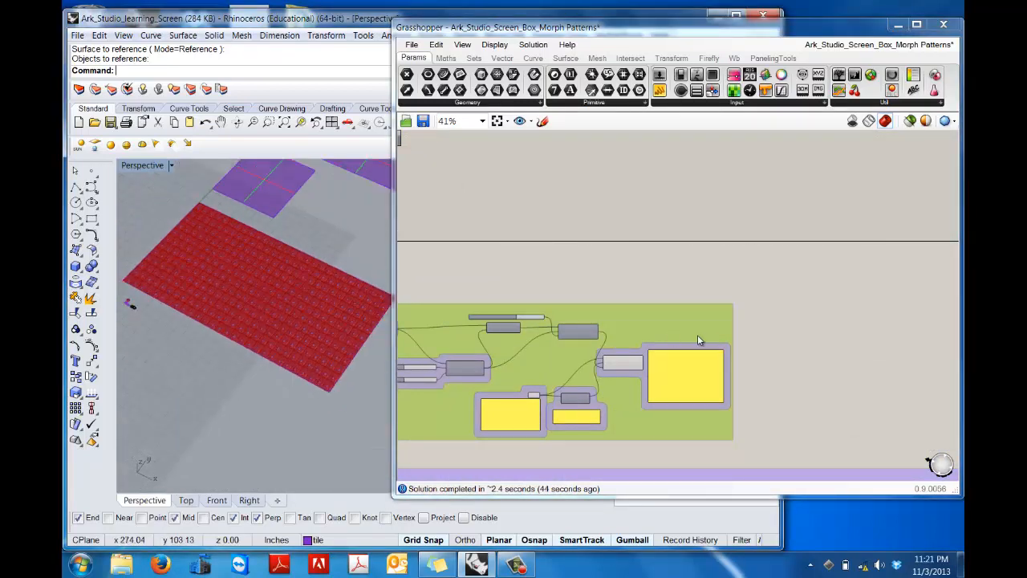
Step: Bake the Box Morph geometry into Rhino with the Group option enabled
right_click(662, 322)
click(626, 327)
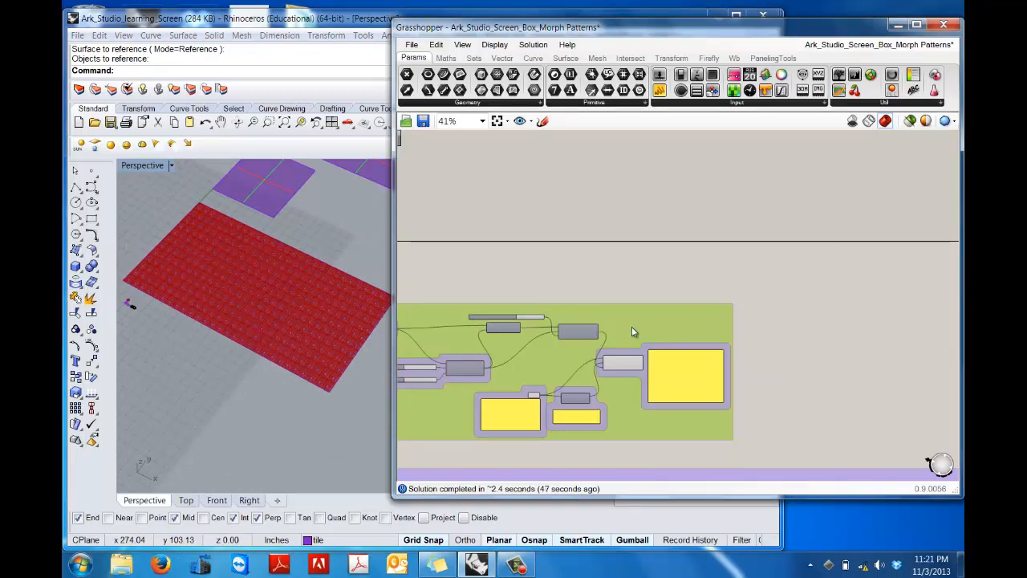
right_drag(632, 327, 675, 301)
scroll(707, 312, up, 7)
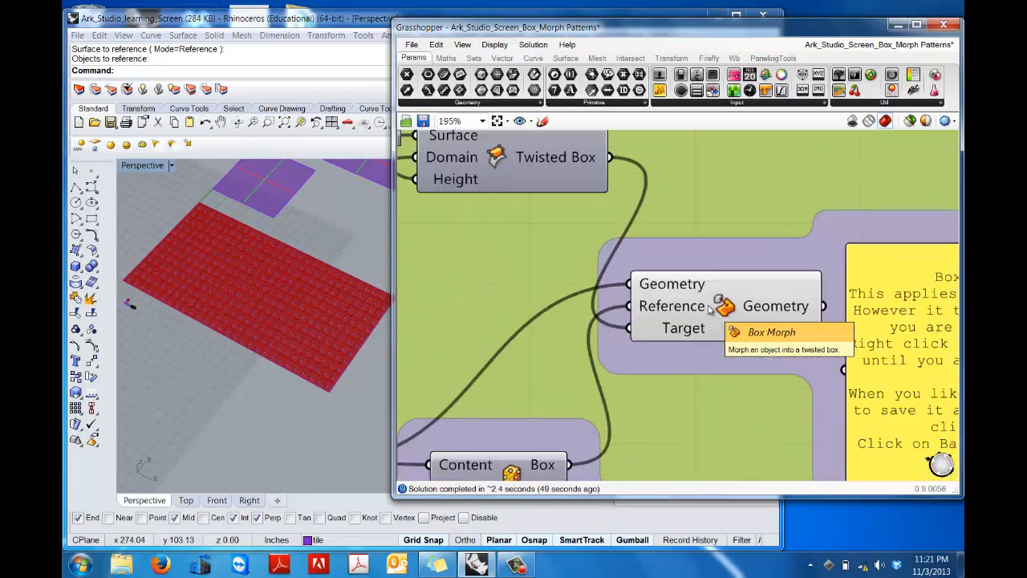
right_click(725, 308)
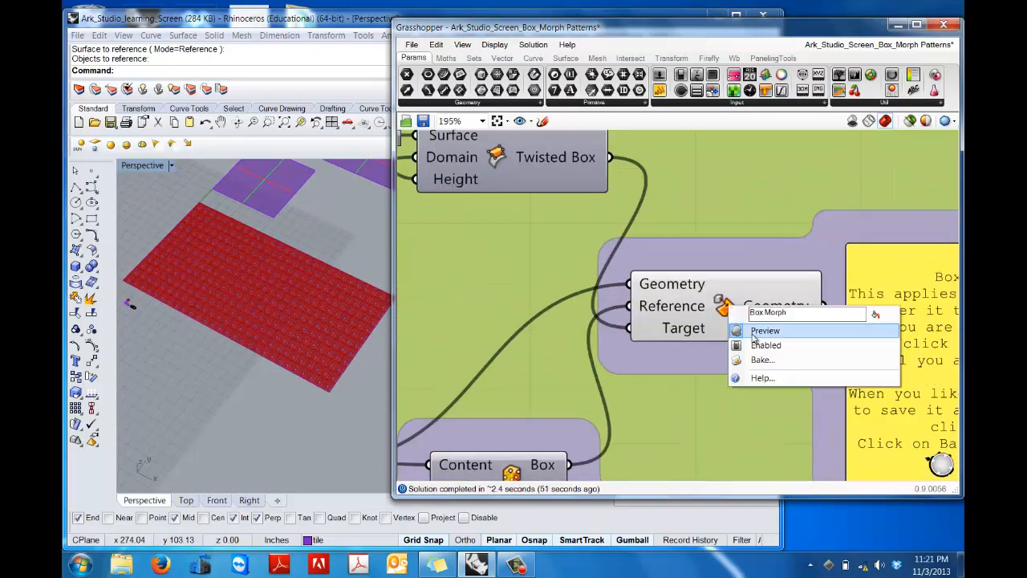
click(762, 361)
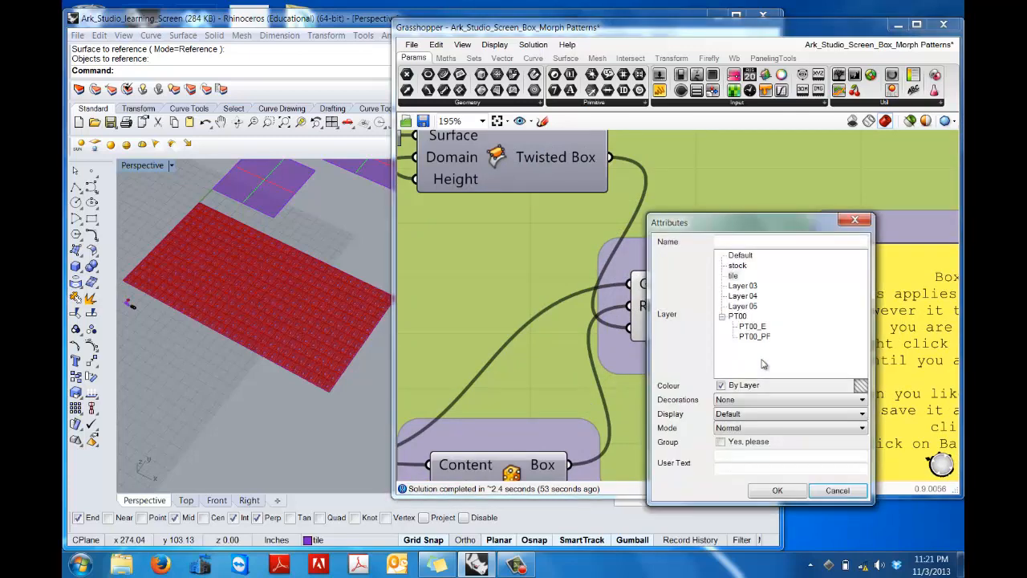
click(722, 443)
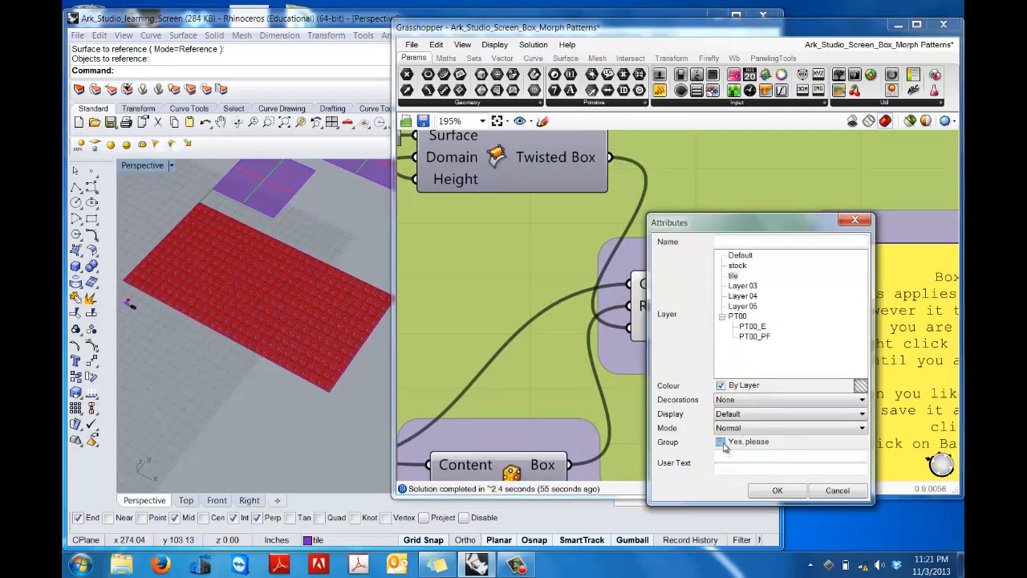
click(777, 491)
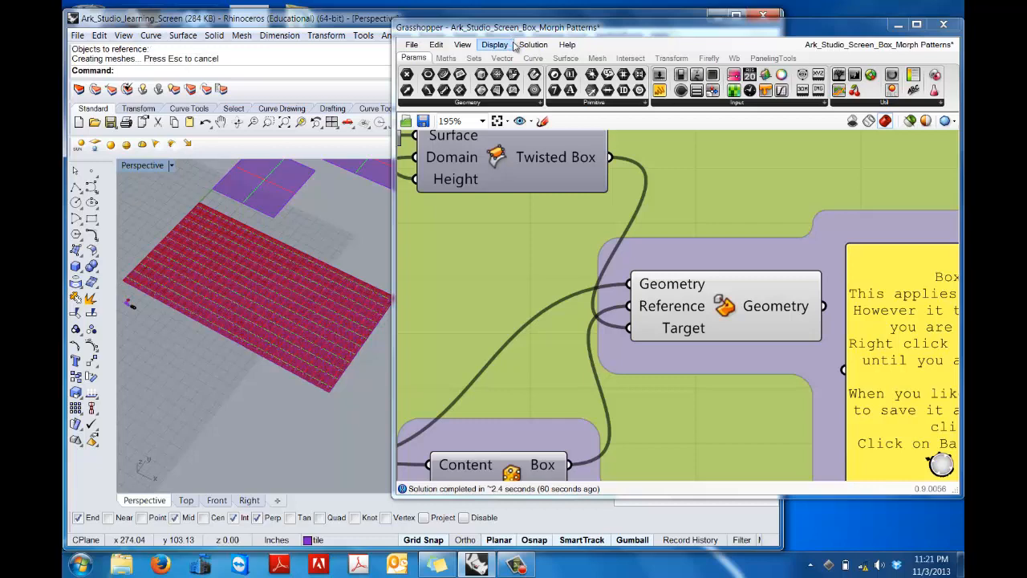
Step: Collapse the Grasshopper window and move the baked tile group about 430 inches in the negative X direction, away from the Grasshopper preview
double_click(558, 31)
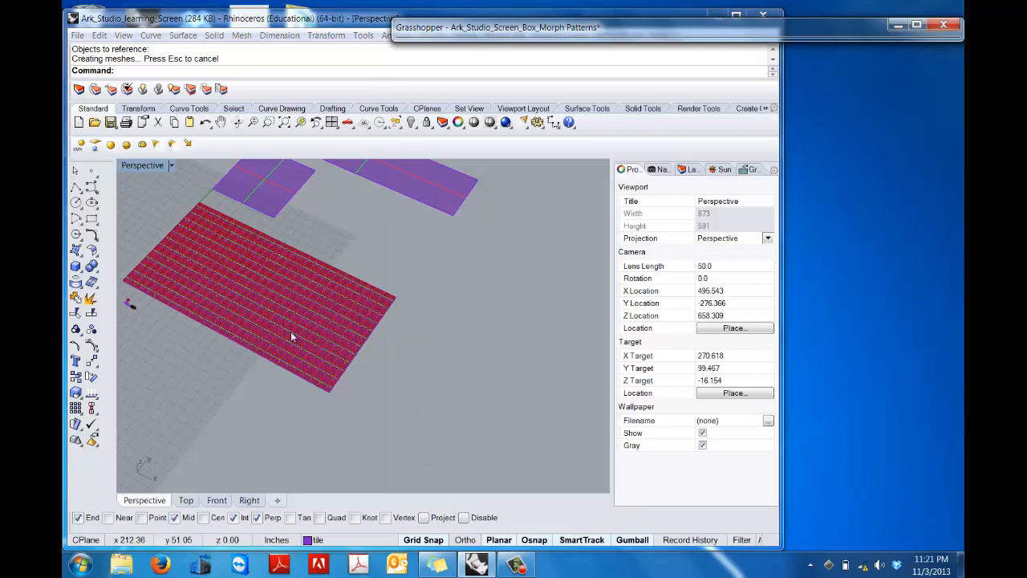
shift+right_drag(332, 233, 504, 297)
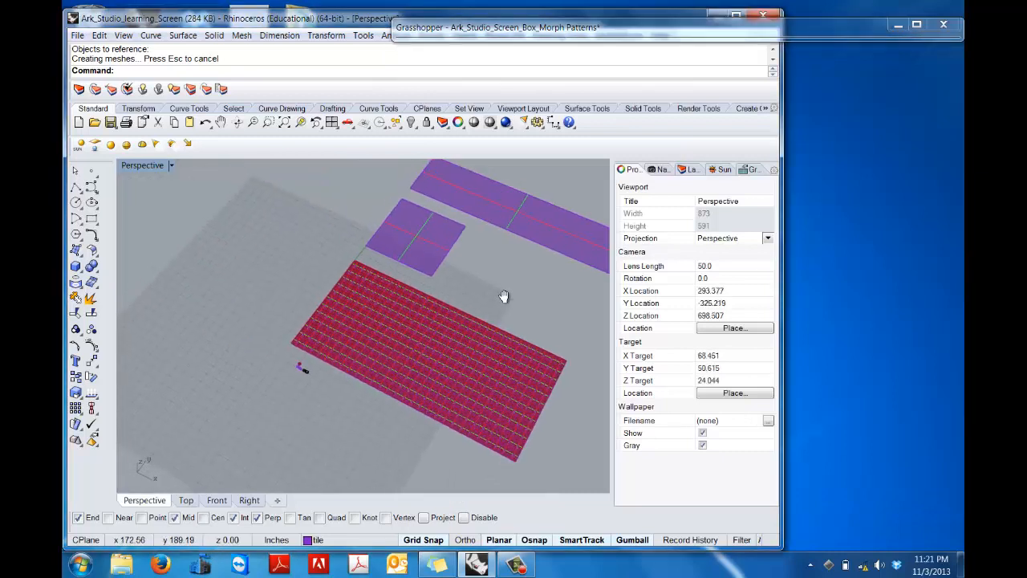
click(496, 346)
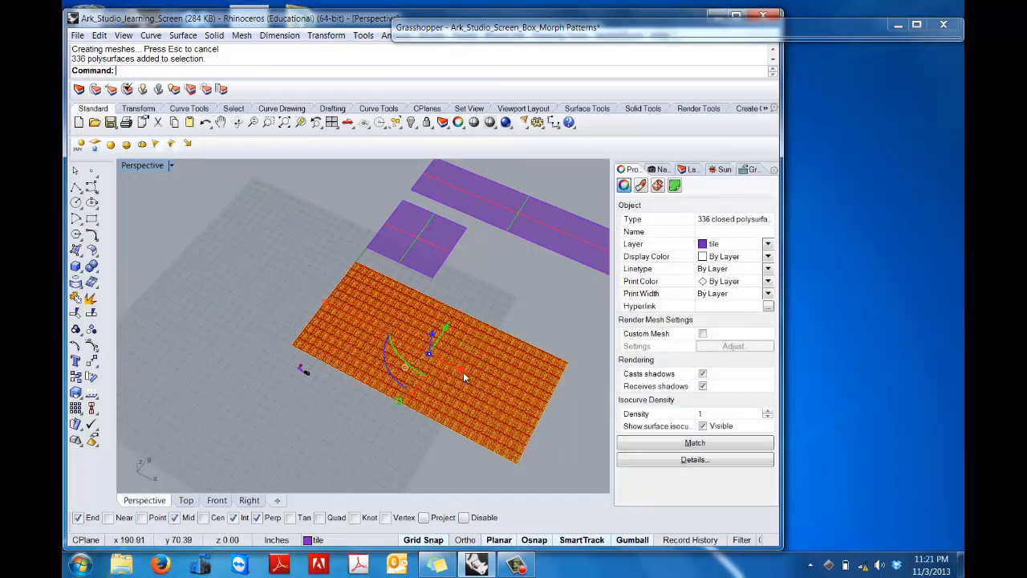
drag(463, 375, 183, 221)
click(295, 265)
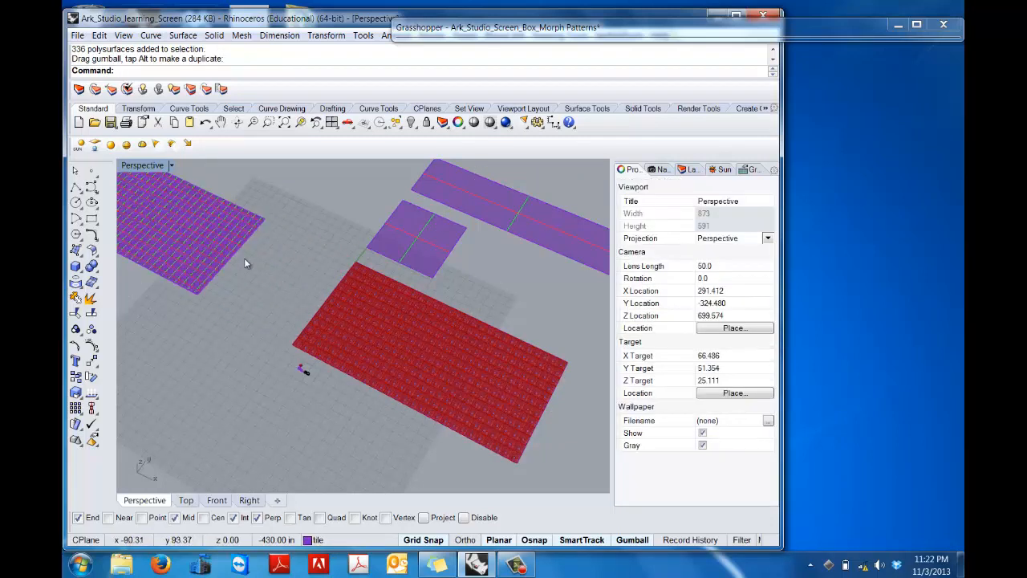
Step: Inspect the baked tile screen in Rendered display mode and return the Perspective view to Ghosted mode
shift+right_drag(259, 292, 389, 333)
scroll(389, 327, up, 5)
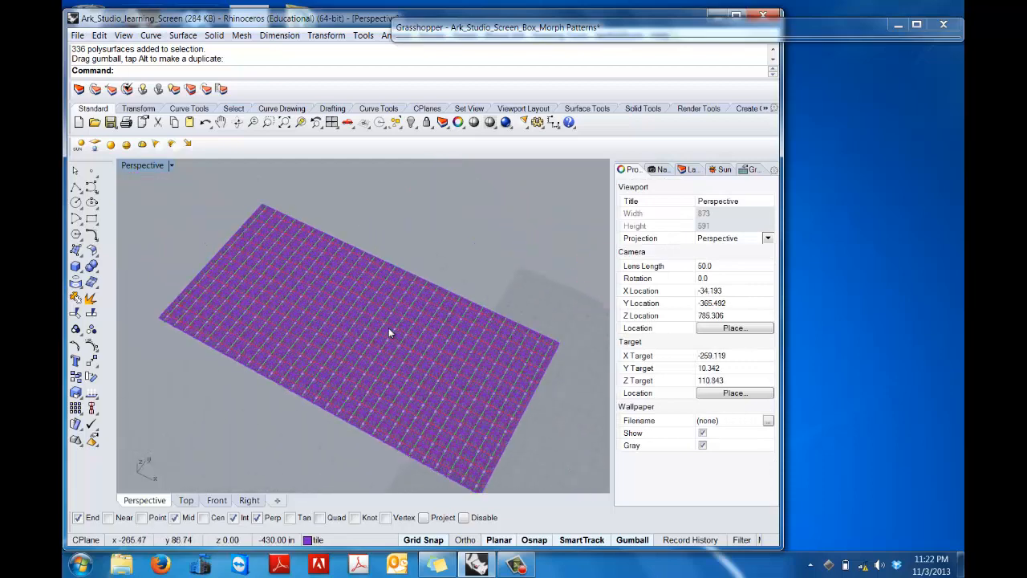
click(170, 166)
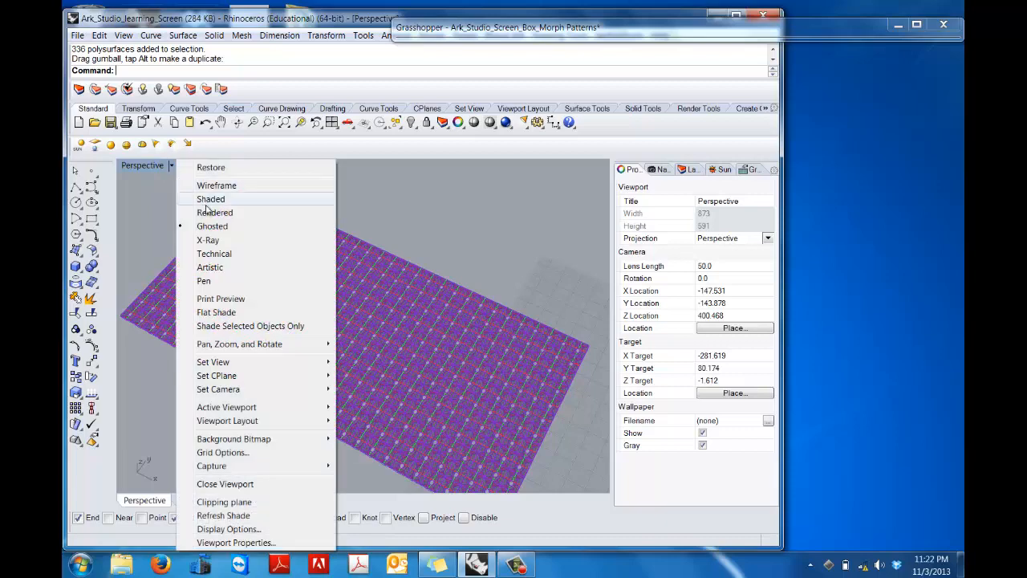
click(214, 213)
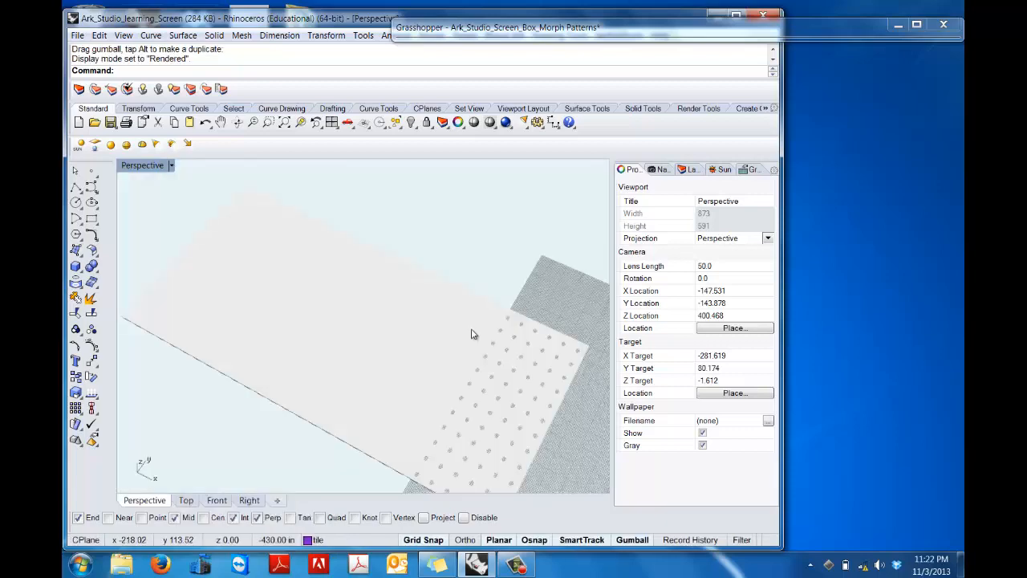
mouse_move(556, 319)
right_down()
mouse_move(514, 257)
mouse_move(540, 304)
right_up()
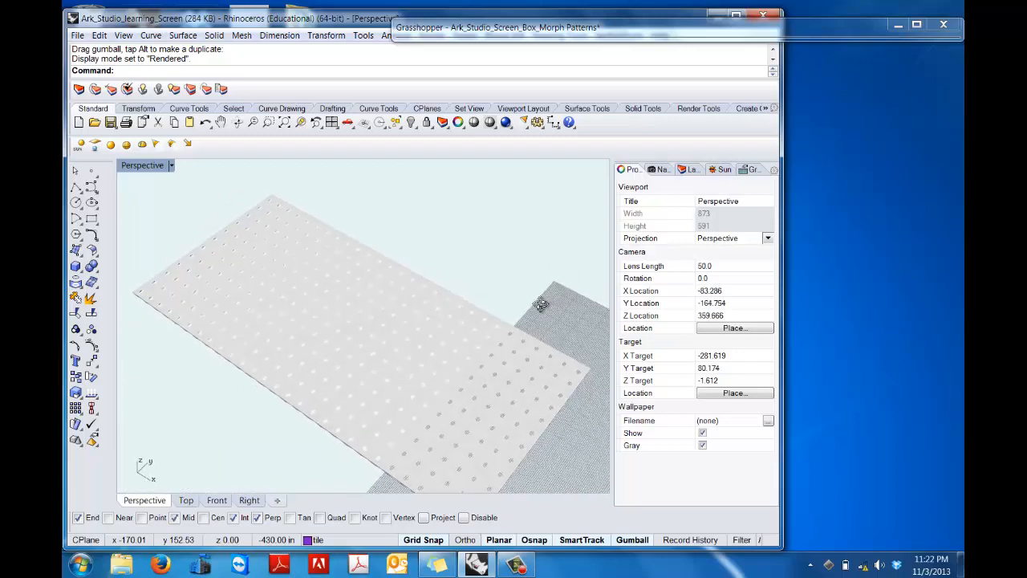
click(172, 165)
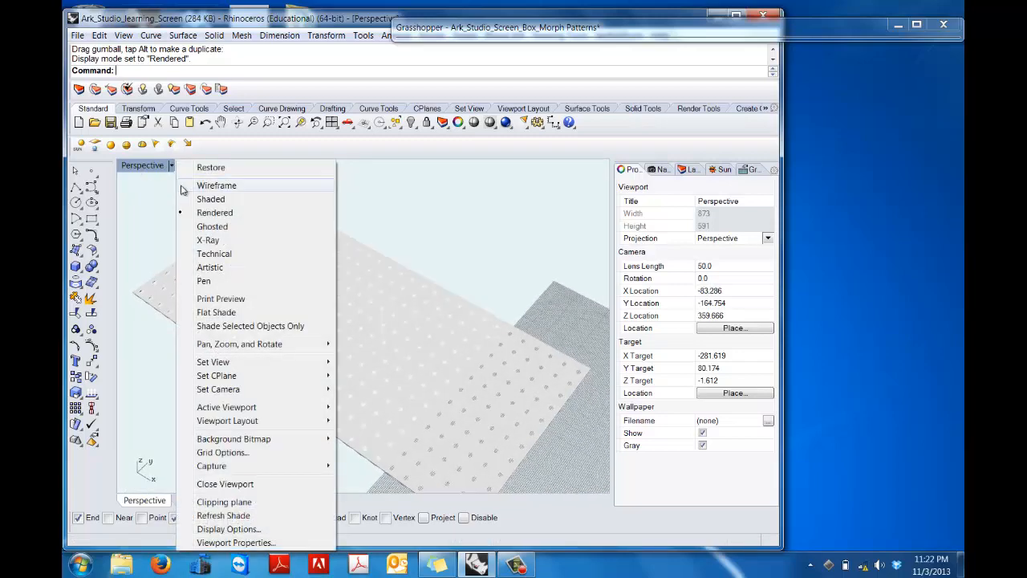
click(200, 227)
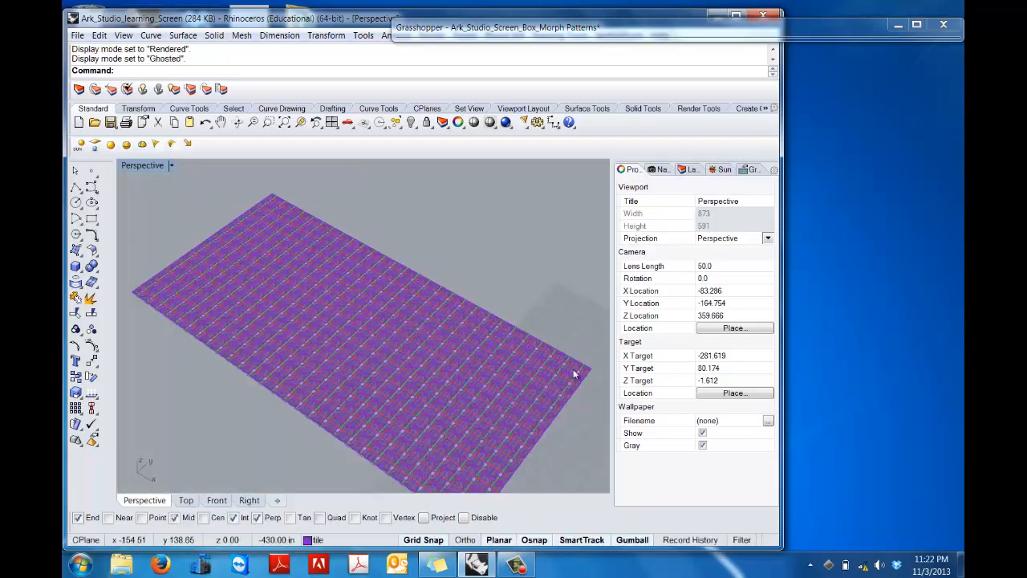
Step: Select the square surface between the red morph preview and the long rectangular surface
scroll(578, 371, down, 5)
shift+right_drag(544, 327, 305, 246)
scroll(393, 309, up, 6)
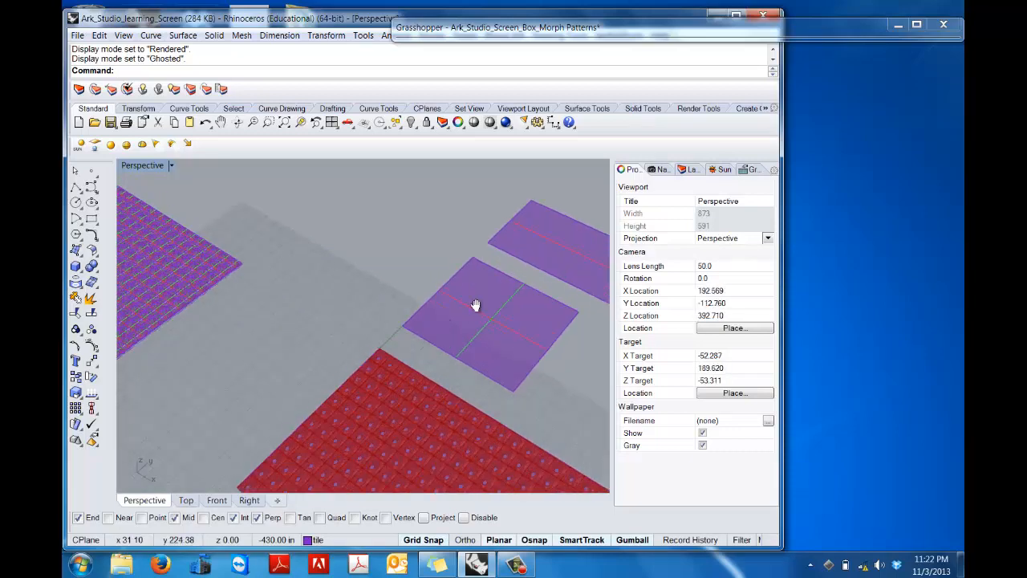
scroll(324, 298, up, 2)
click(320, 283)
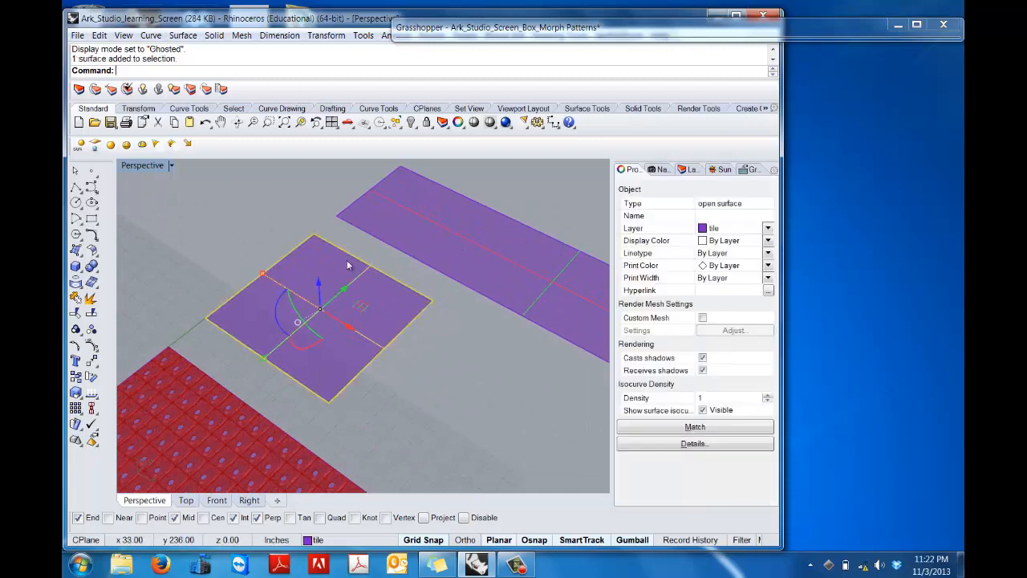